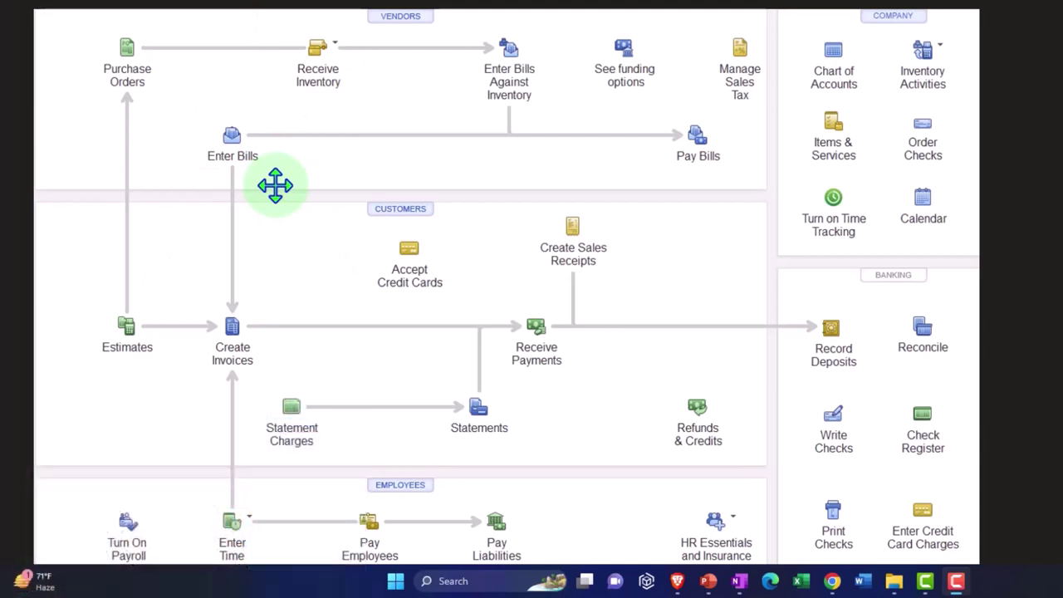
pyautogui.click(837, 433)
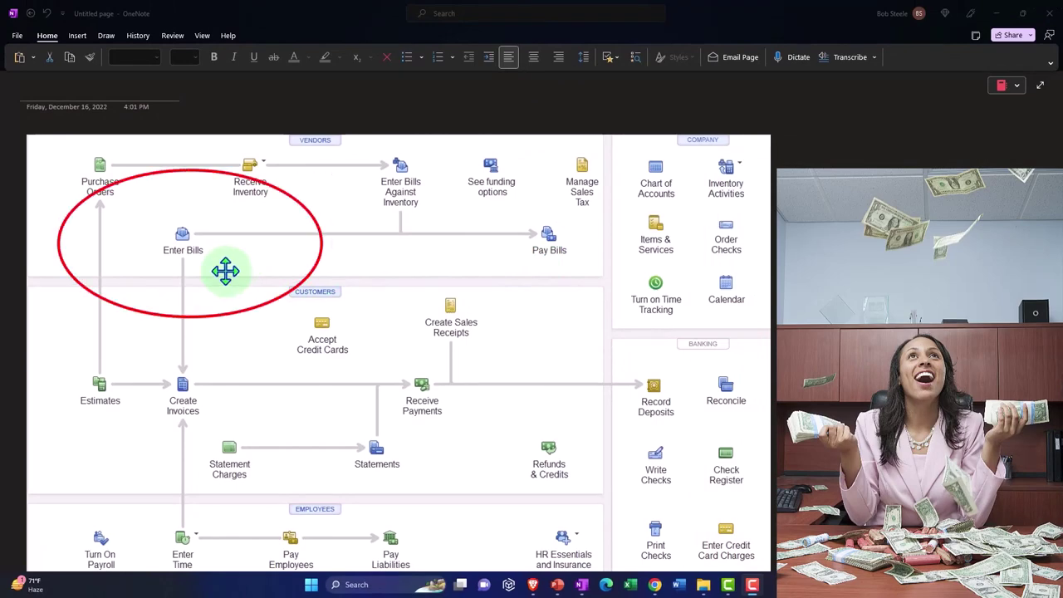
pyautogui.hotkey('ctrl', 'z')
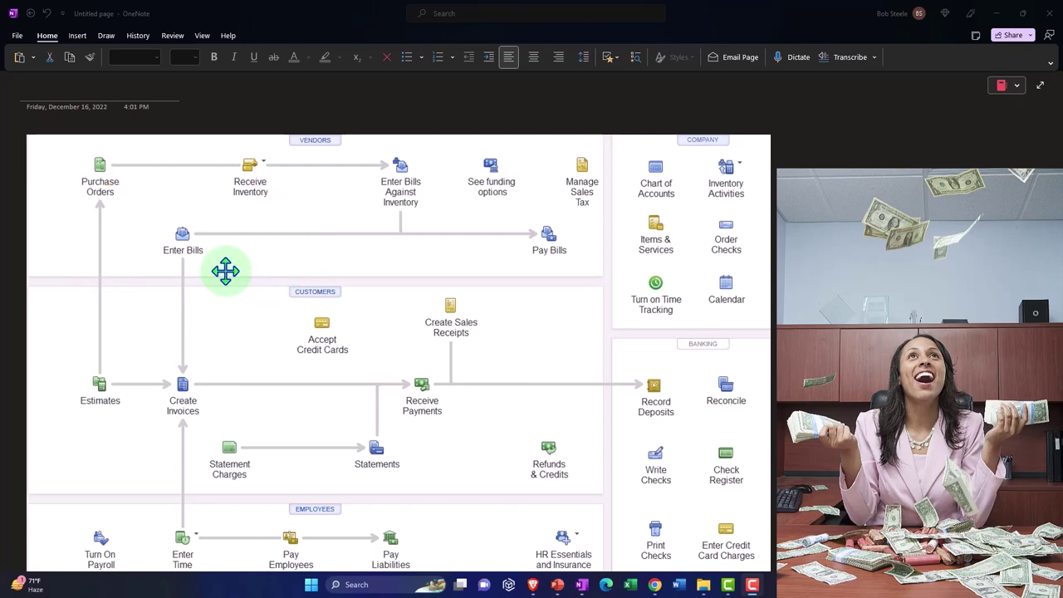
# Switch to Xero and view the current liabilities on the Balance Sheet report
pyautogui.click(994, 20)
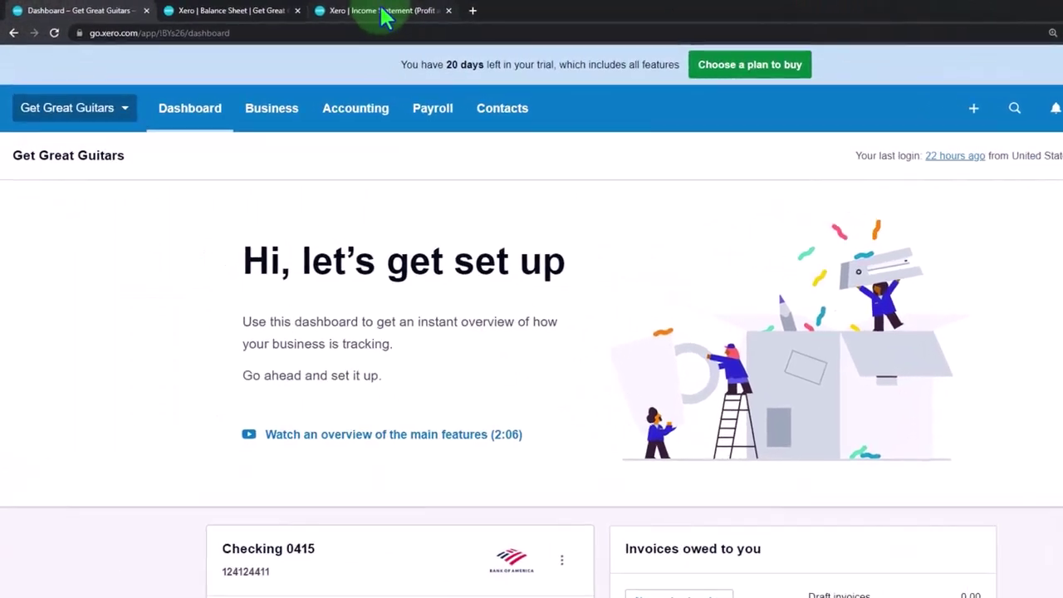
pyautogui.click(245, 10)
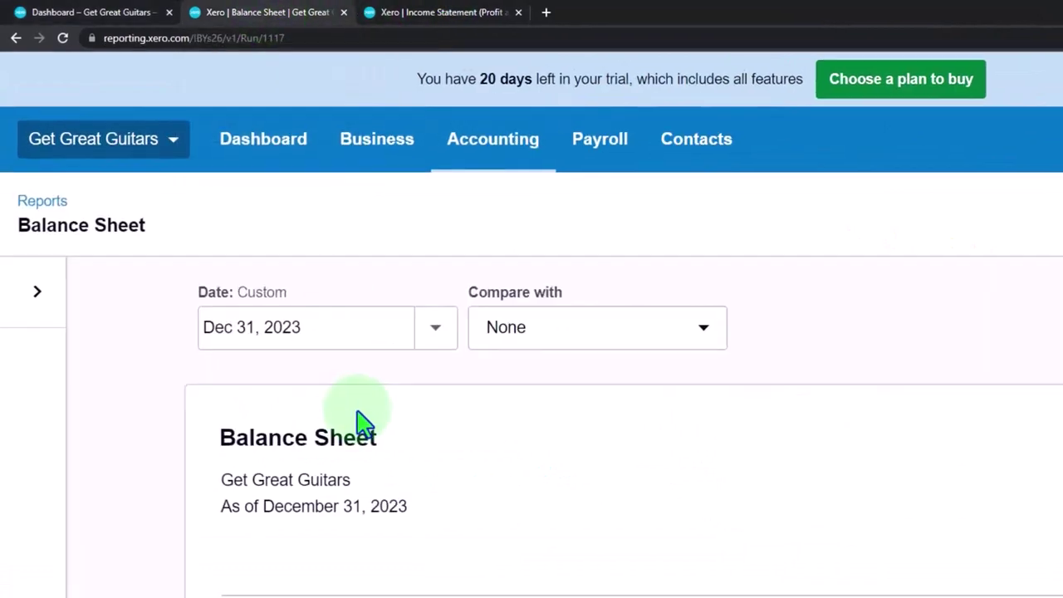
pyautogui.scroll(-9, 365, 428)
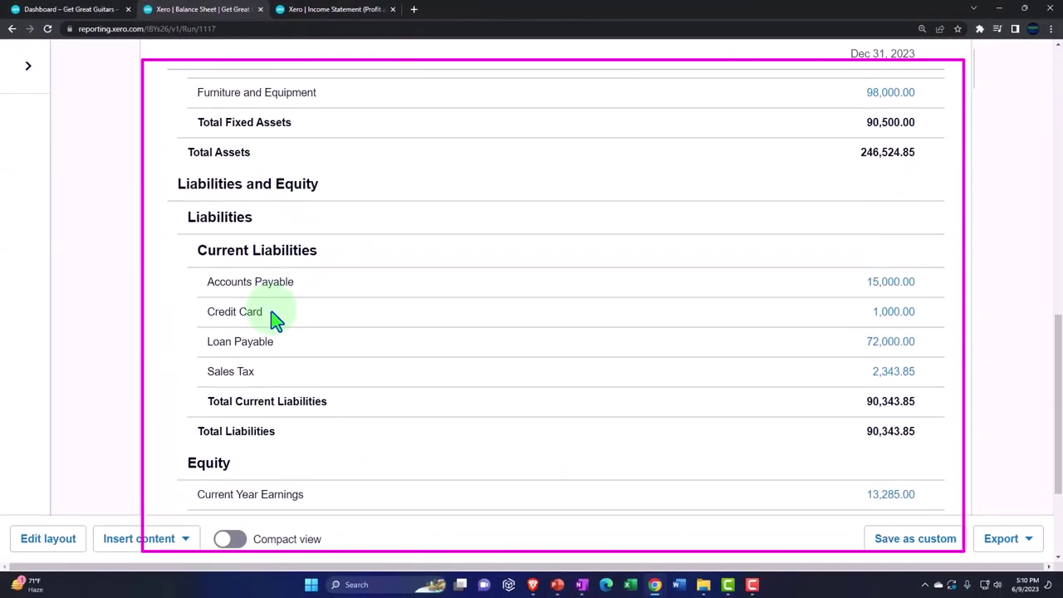
pyautogui.scroll(-1, 276, 318)
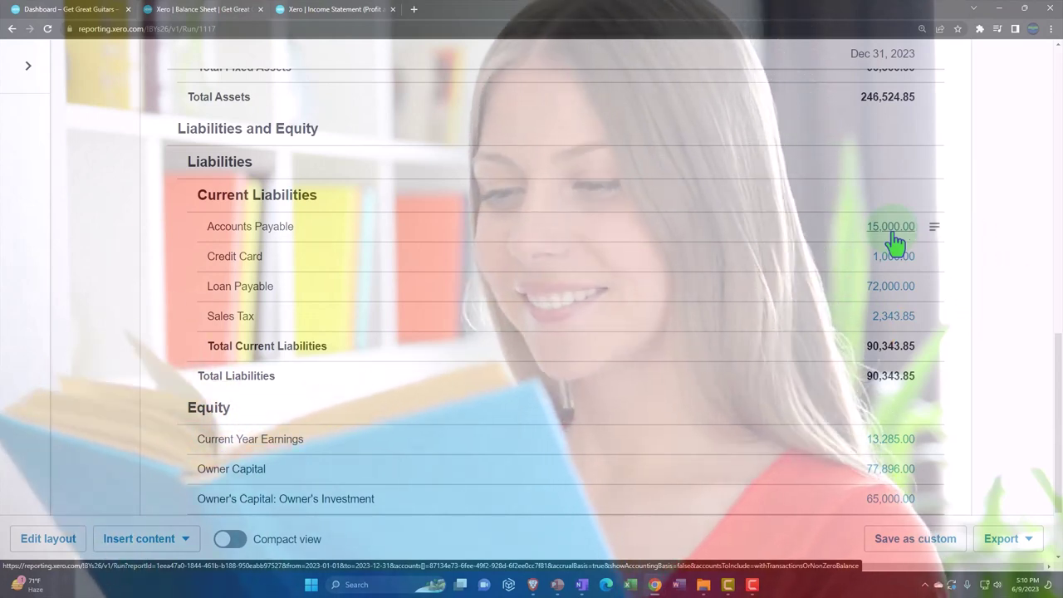
# Duplicate the browser tab holding the Income Statement (Profit and Loss) report
pyautogui.click(347, 14)
pyautogui.rightClick(344, 11)
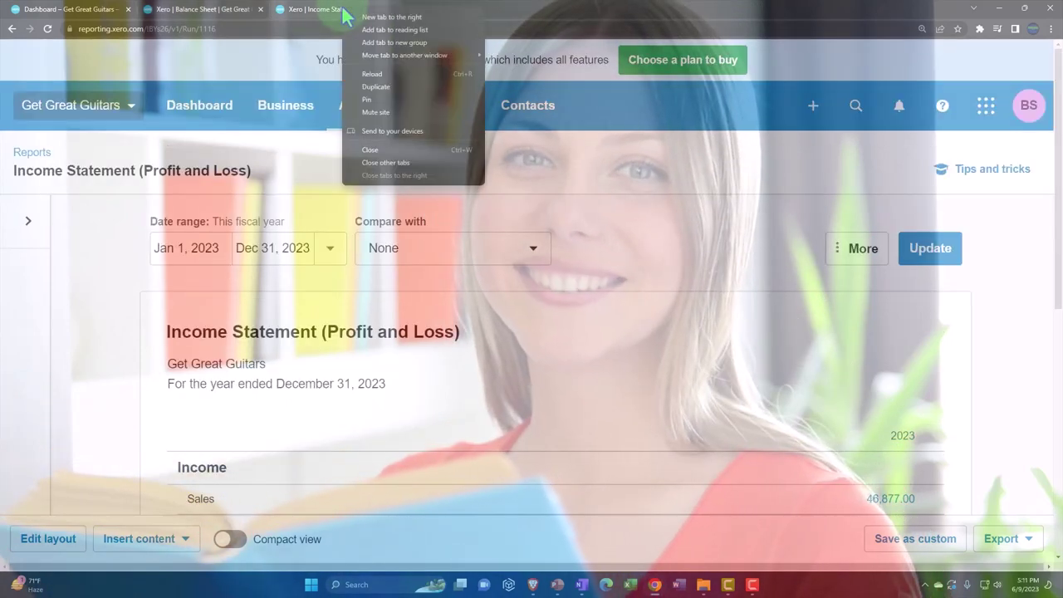
pyautogui.click(375, 87)
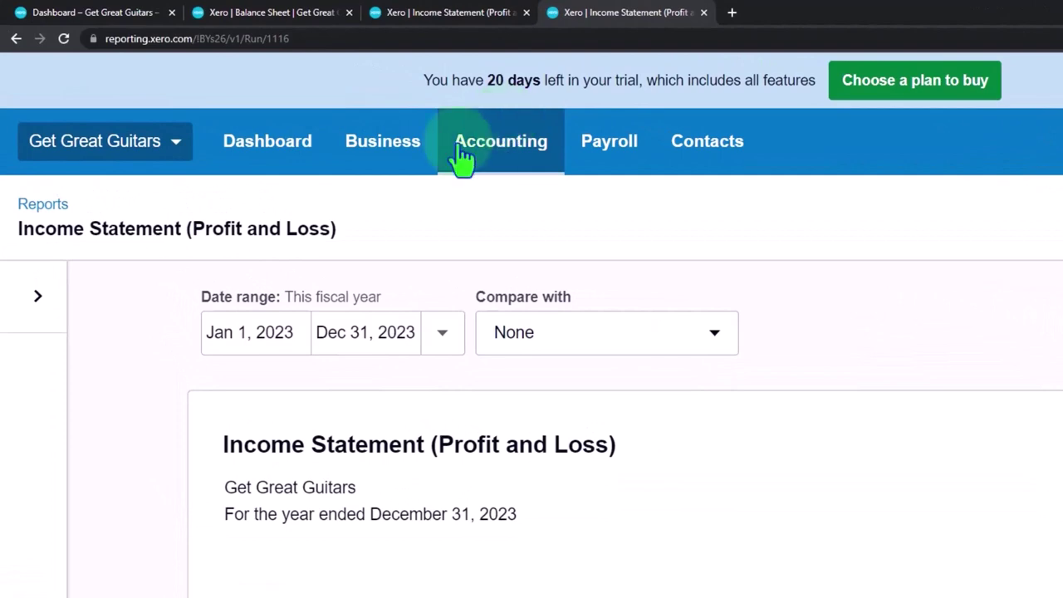
# Open the Aged Payables Summary from the payables and receivables reports in the duplicated tab
pyautogui.click(488, 164)
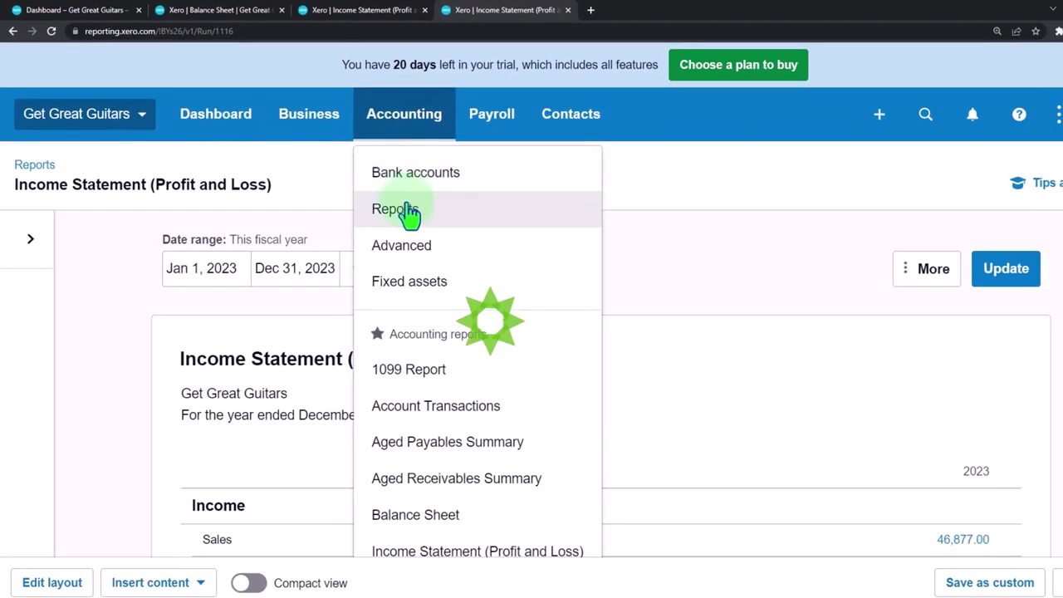
pyautogui.click(407, 212)
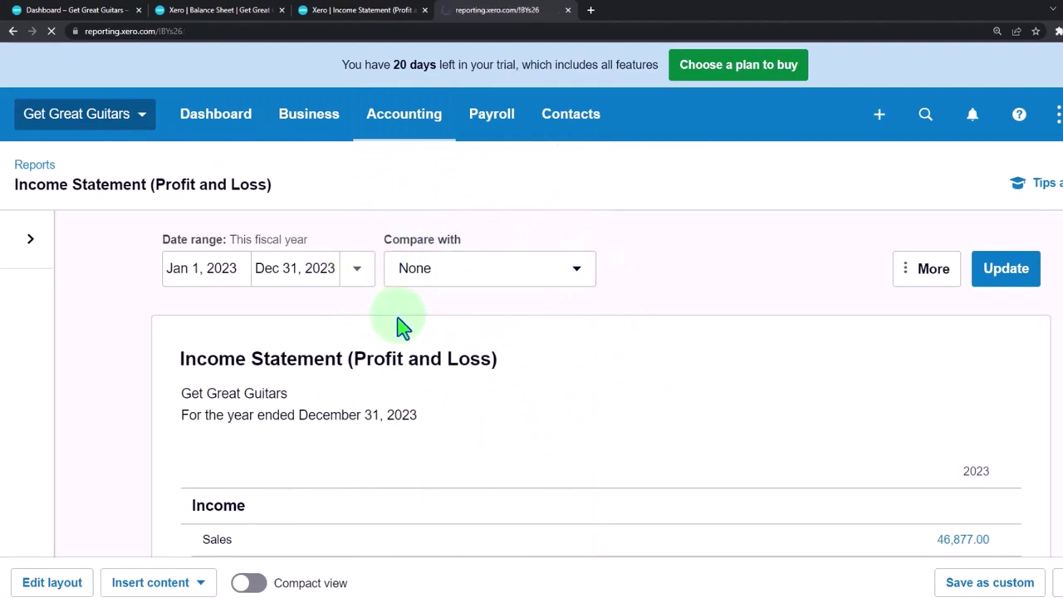
pyautogui.scroll(-5, 374, 324)
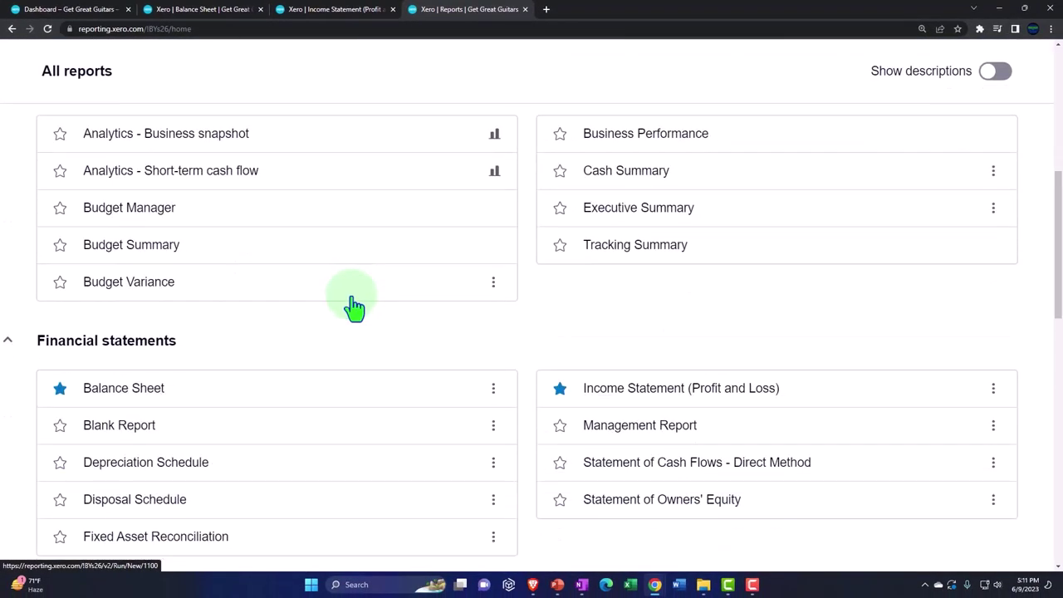
pyautogui.scroll(-5, 353, 307)
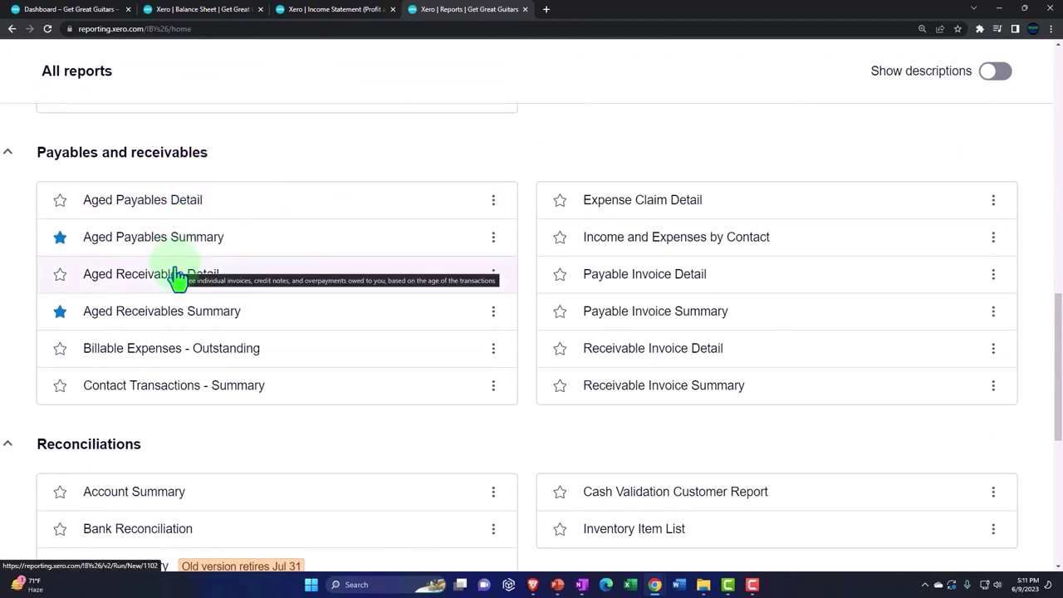
pyautogui.click(177, 256)
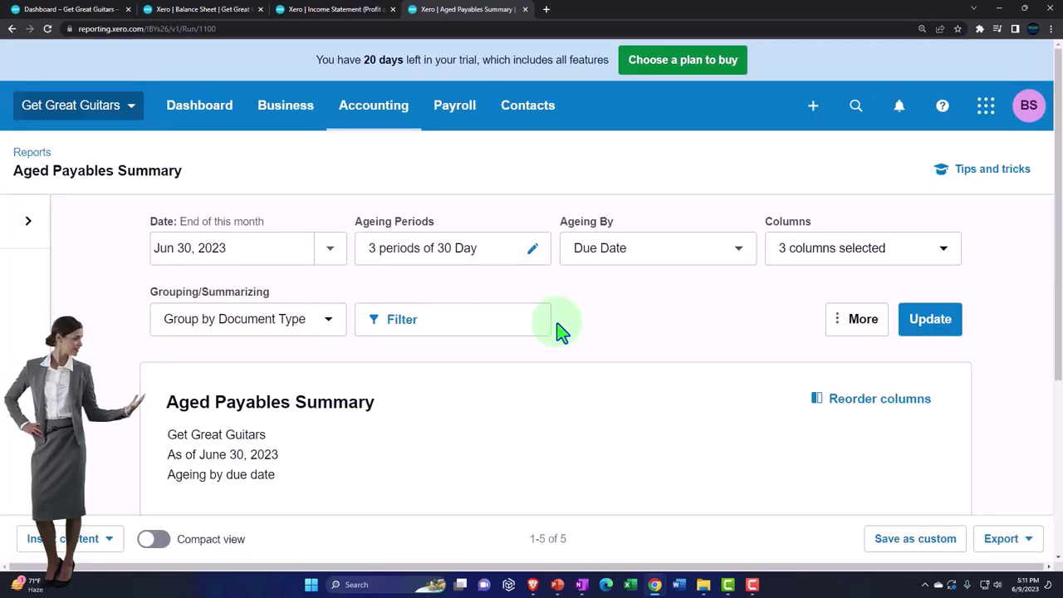
# Compare the Aged Payables Summary total with the Accounts Payable amount on the Balance Sheet
pyautogui.scroll(-3, 560, 330)
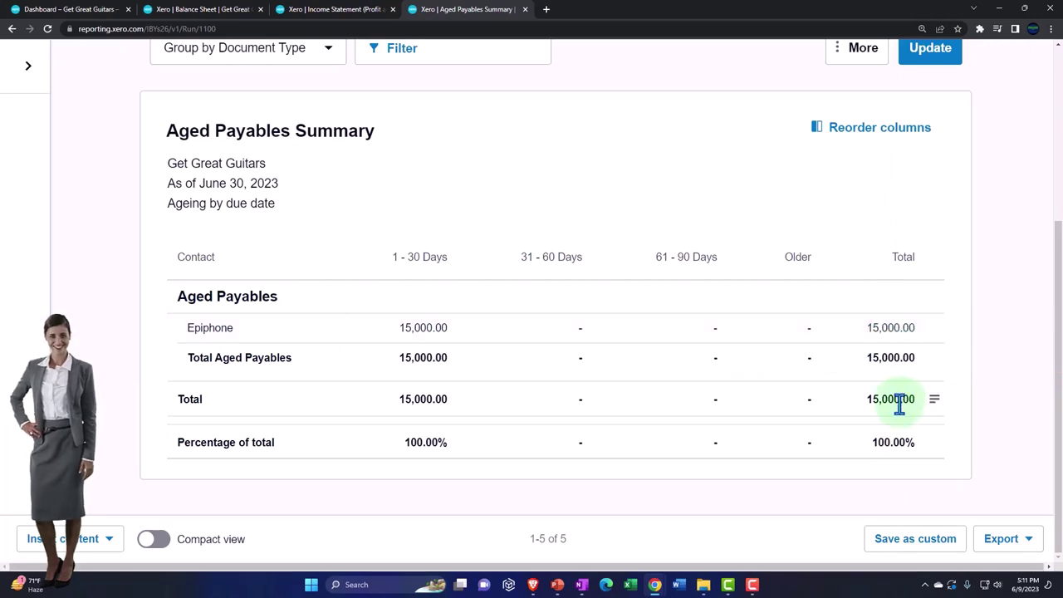
pyautogui.click(239, 13)
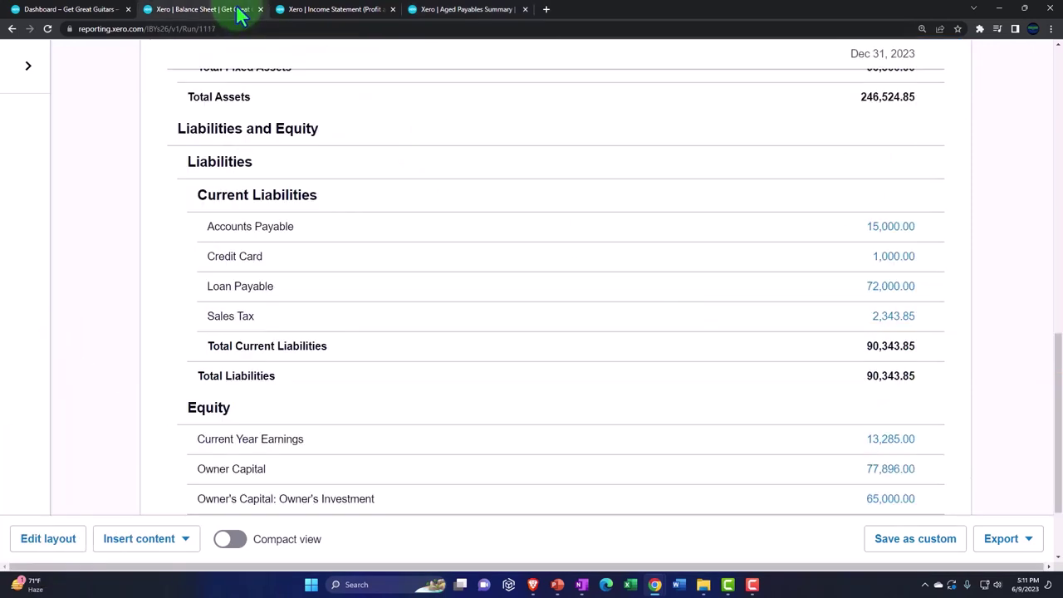
pyautogui.click(885, 231)
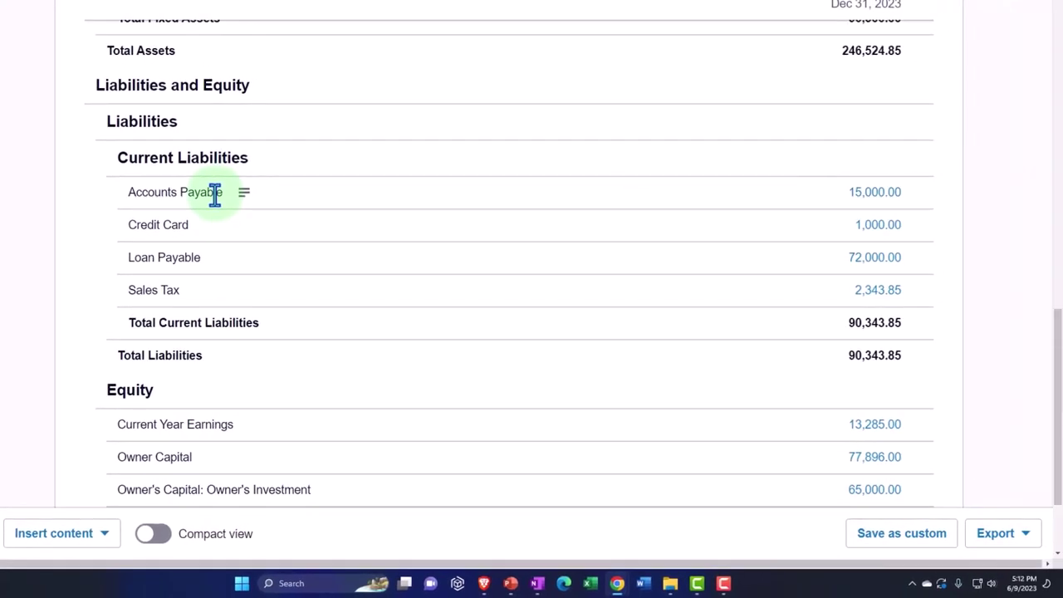
# Open the bills to pay from the dashboard tab and go through the draft, awaiting approval and awaiting payment lists
pyautogui.click(91, 10)
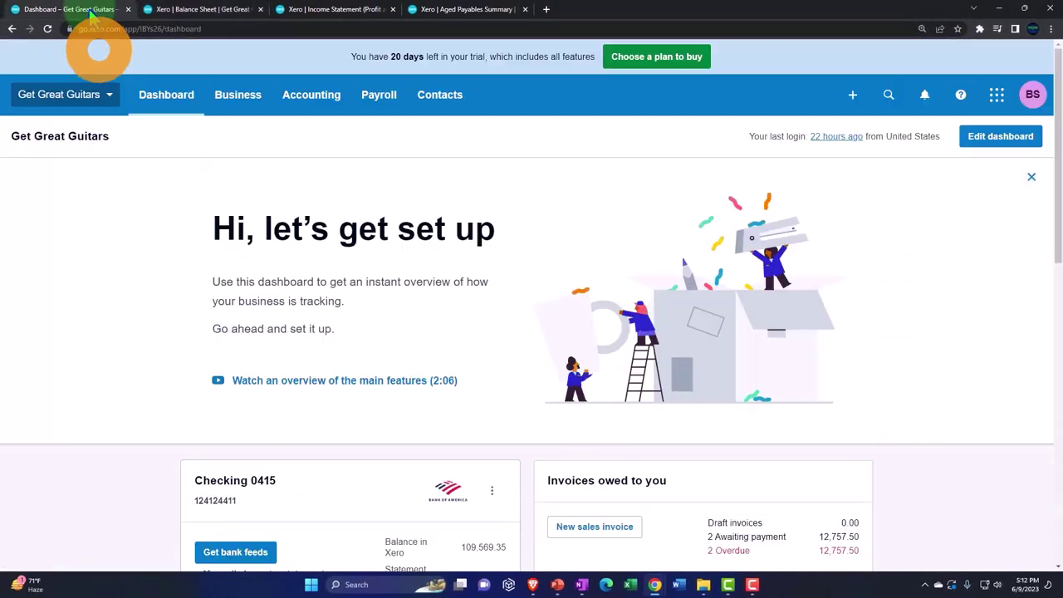
pyautogui.click(248, 106)
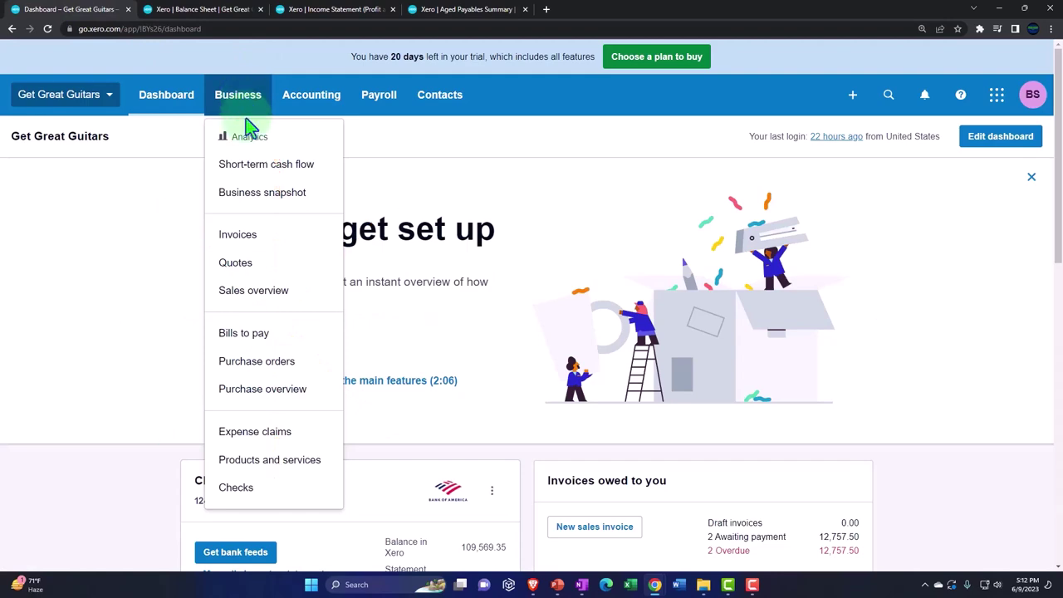
pyautogui.click(251, 342)
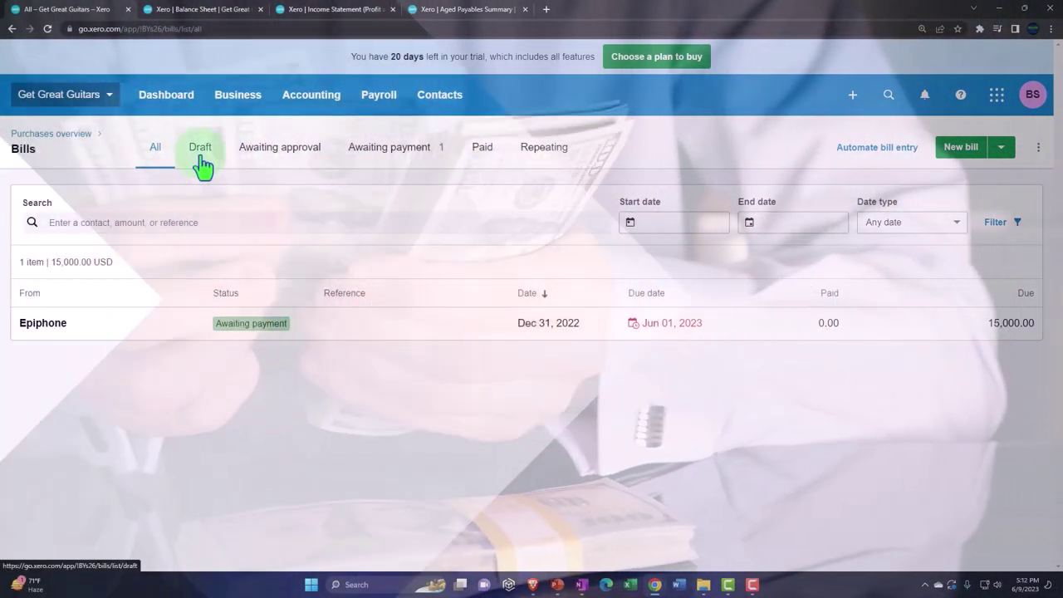
pyautogui.click(203, 165)
pyautogui.click(319, 196)
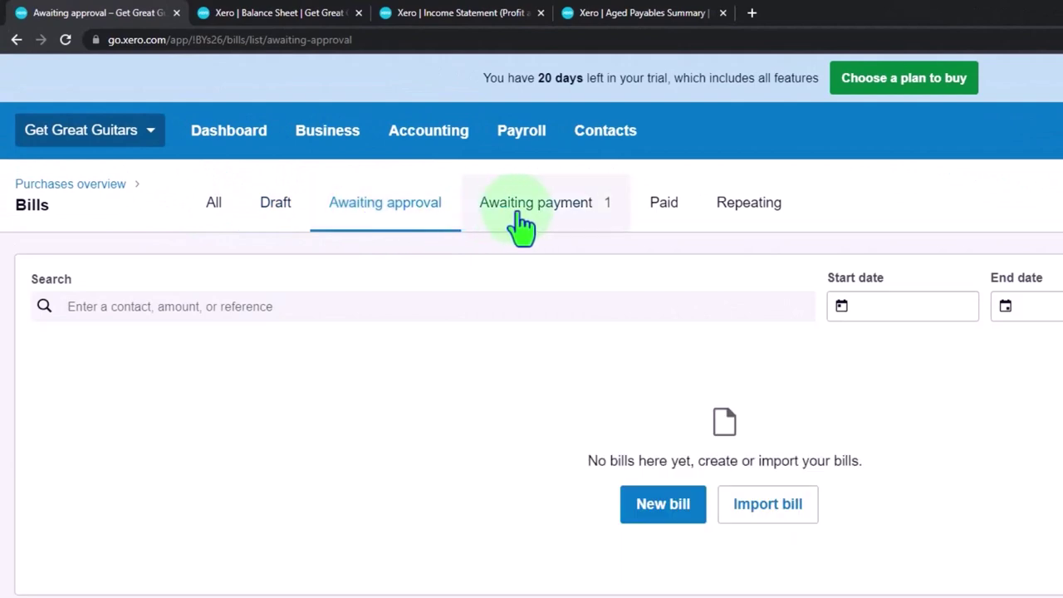
pyautogui.click(522, 226)
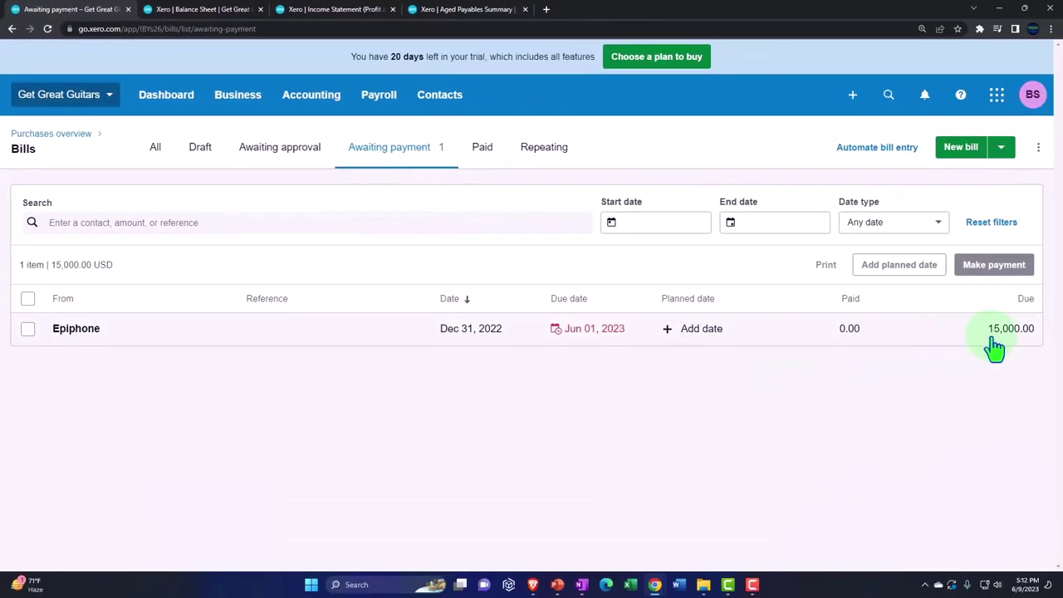
pyautogui.click(994, 349)
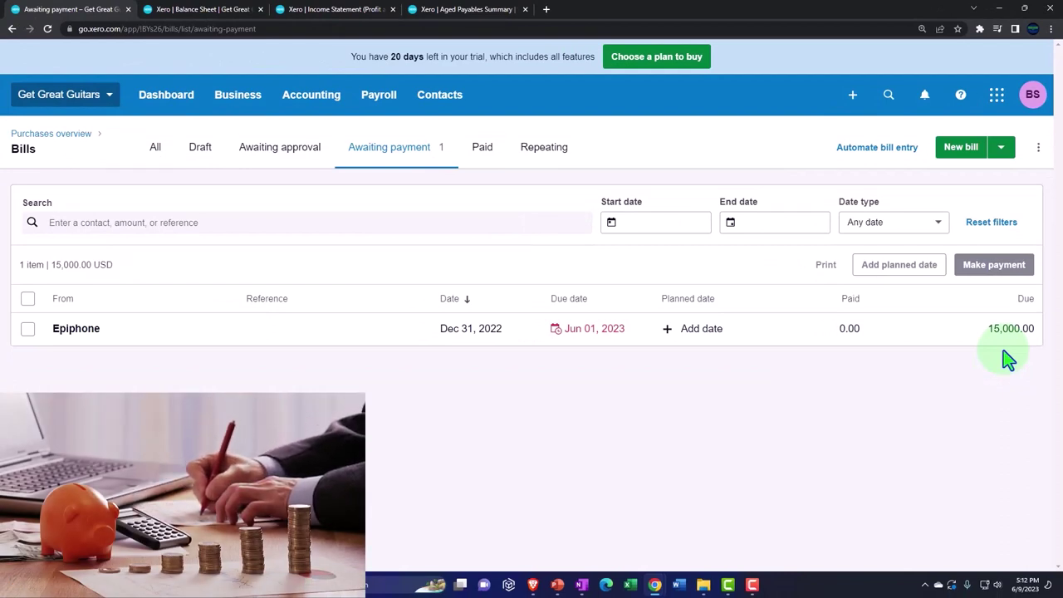
# Open the supplier Epiphone from the contacts and review its outstanding bill and activity history
pyautogui.click(442, 101)
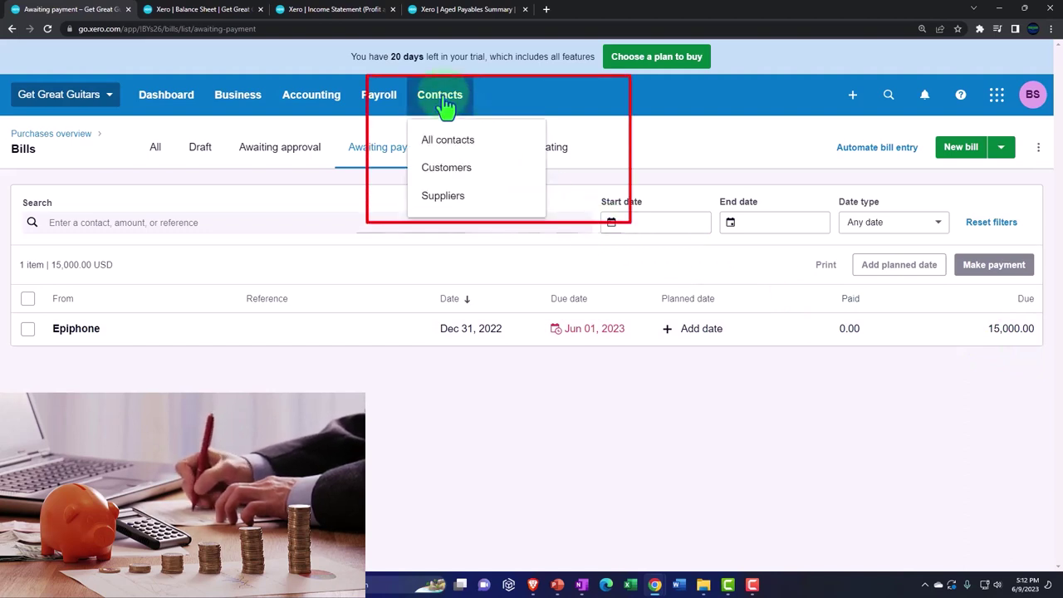
pyautogui.click(462, 206)
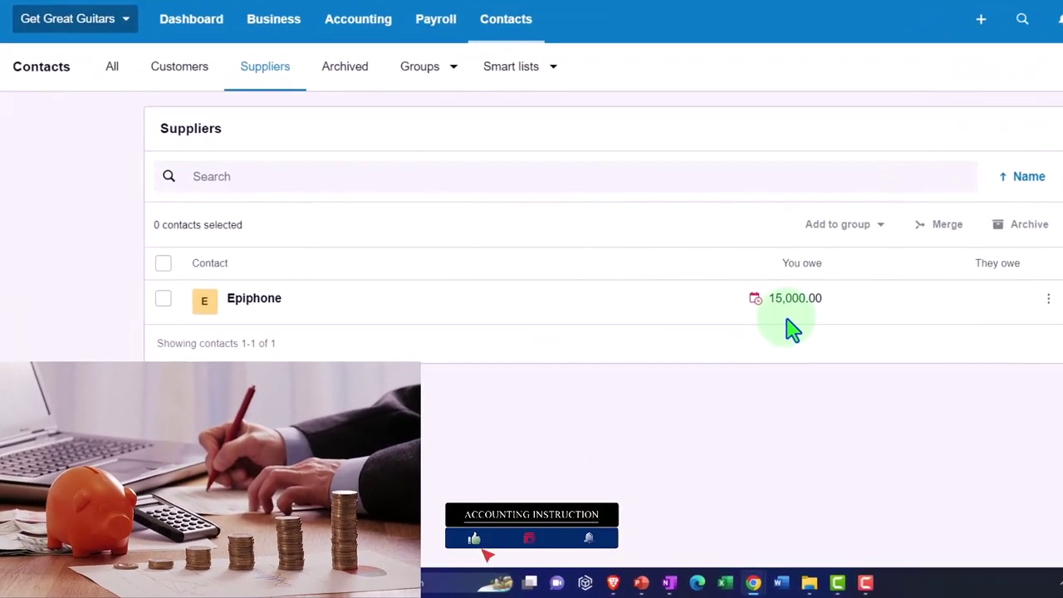
pyautogui.click(258, 306)
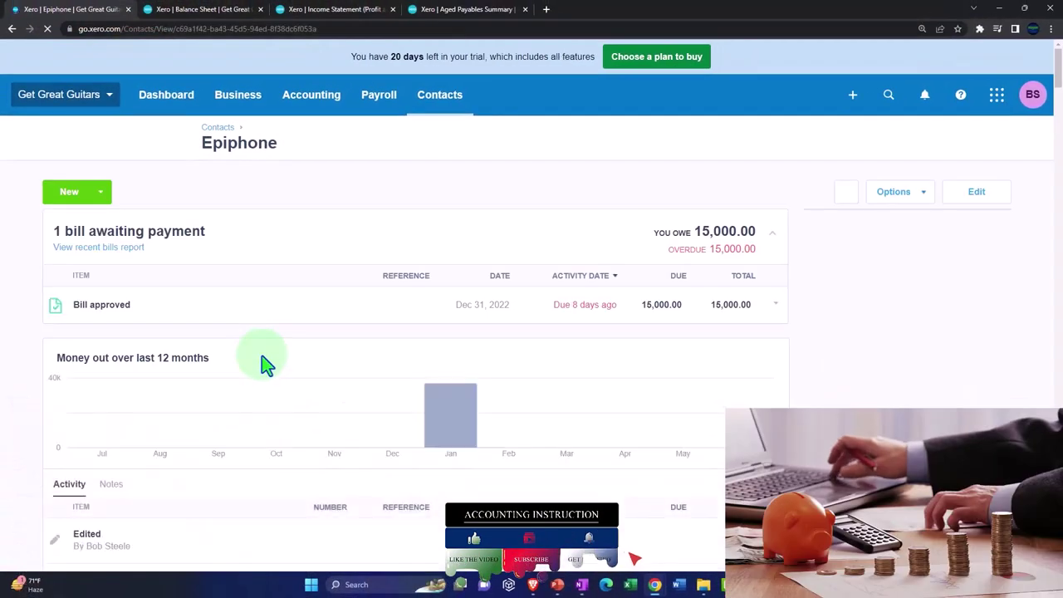
pyautogui.scroll(-4, 262, 359)
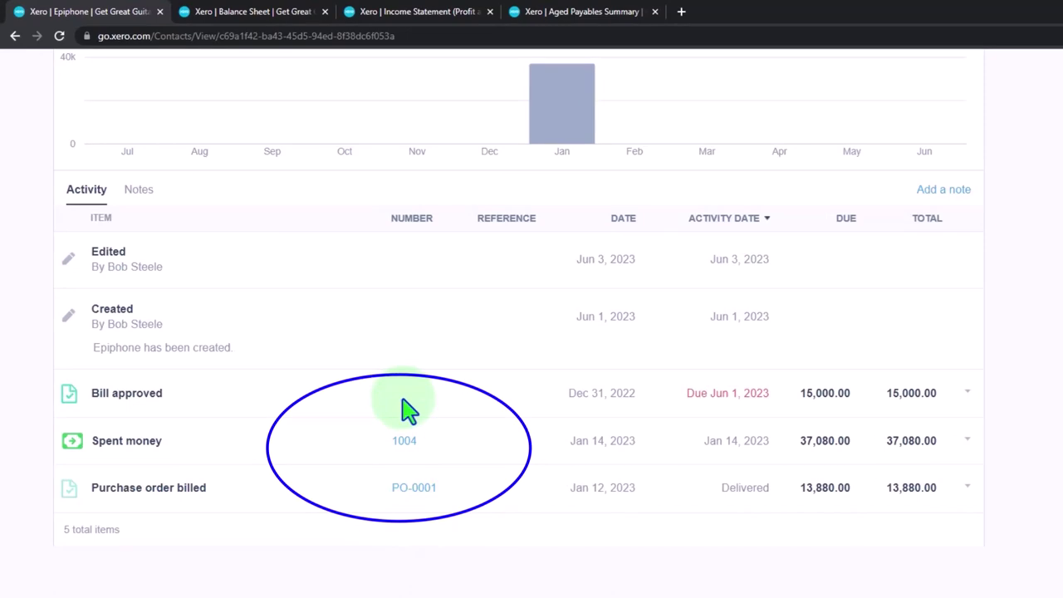
pyautogui.scroll(5, 394, 468)
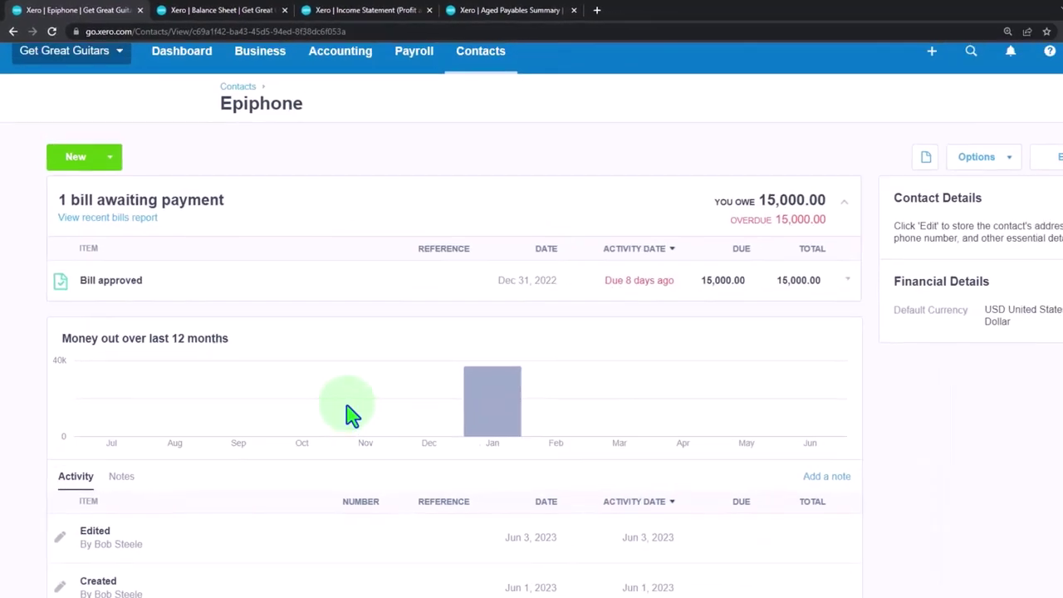
# Return to the bills awaiting payment and check the available date type filter options
pyautogui.click(243, 100)
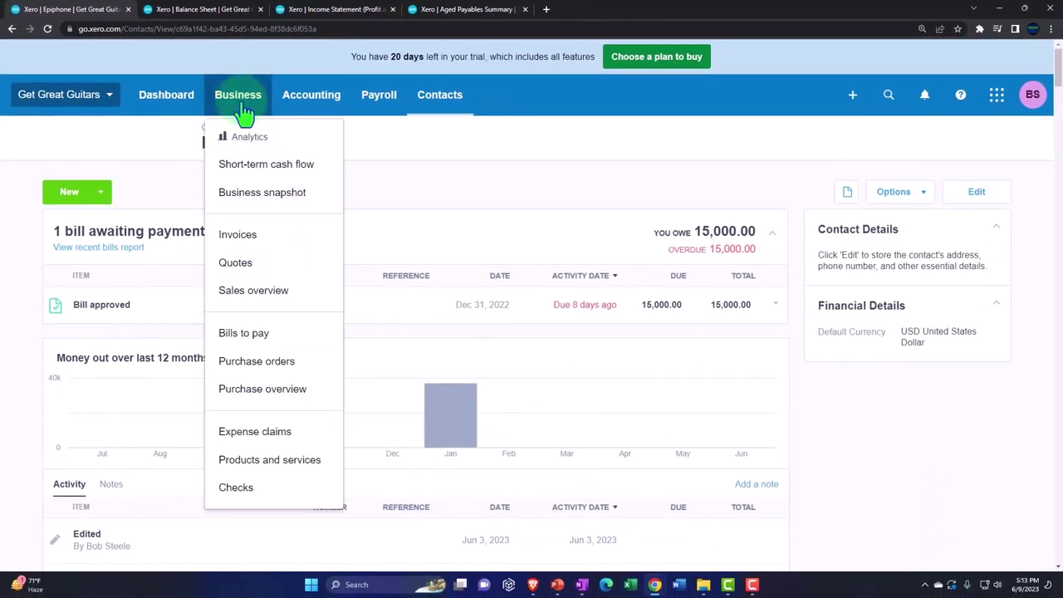
pyautogui.click(273, 343)
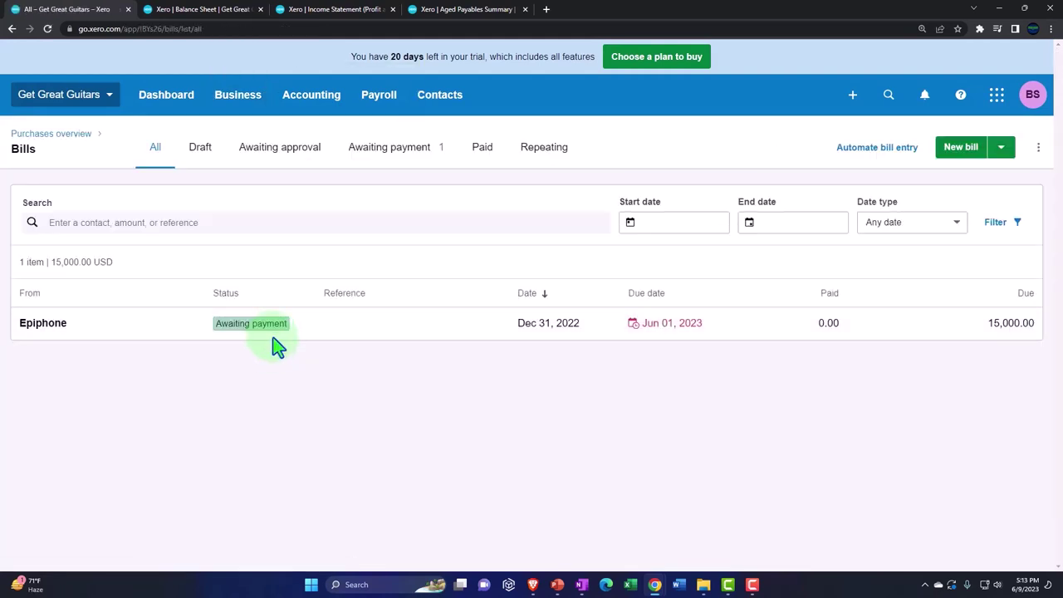
pyautogui.click(390, 154)
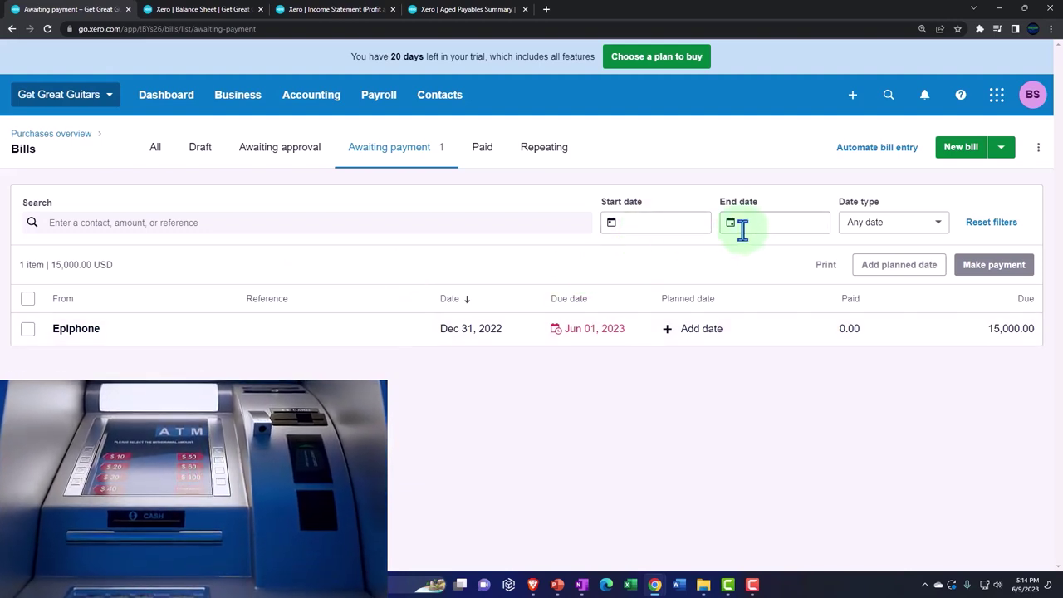
pyautogui.click(941, 222)
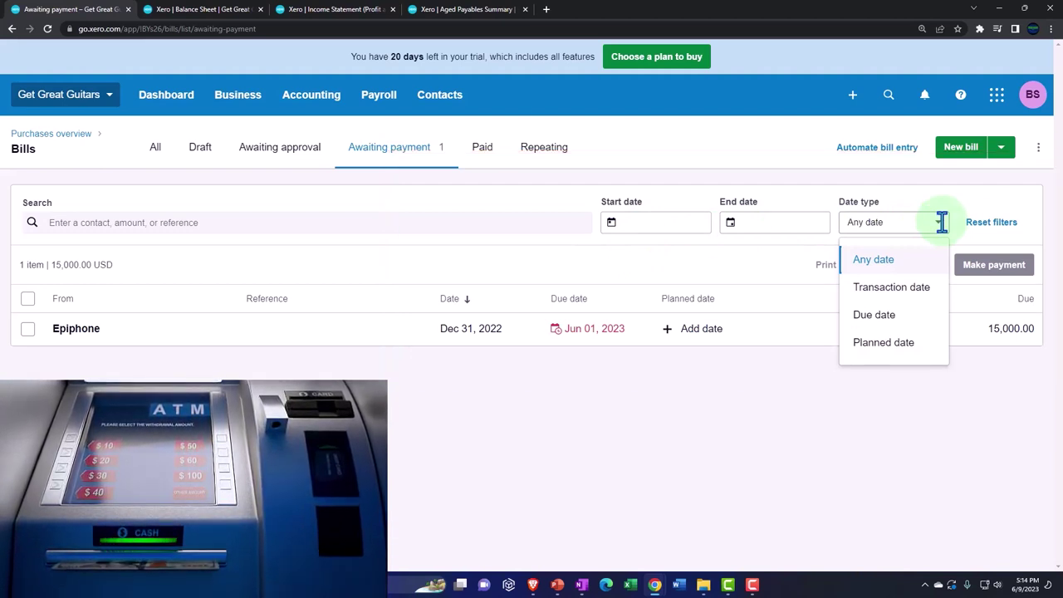
pyautogui.click(941, 221)
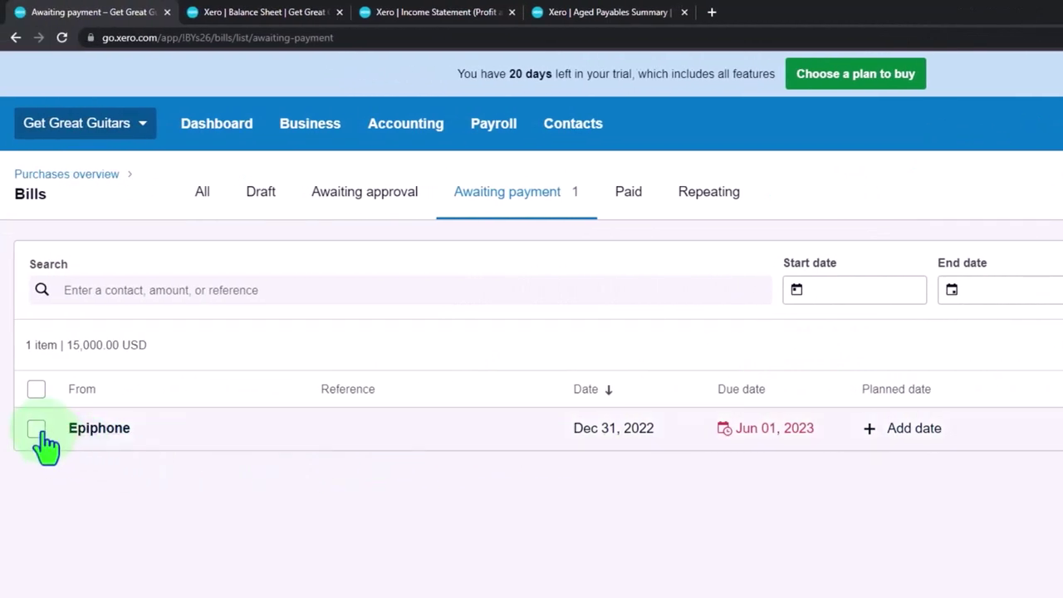
# Check the actions offered for the selected Epiphone bill, clear its selection and open the bill to view it
pyautogui.click(36, 429)
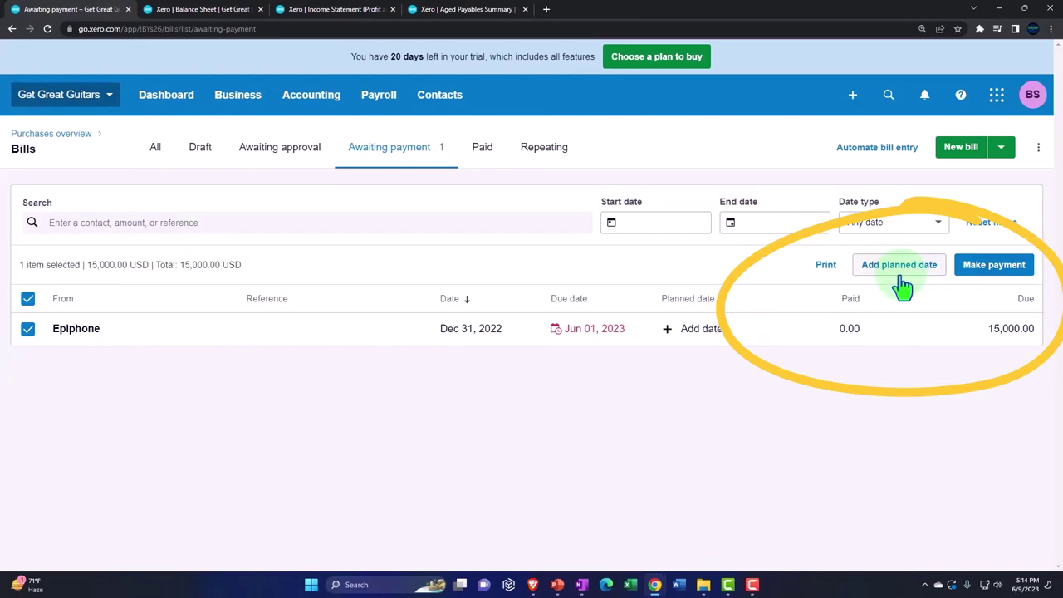
pyautogui.click(27, 329)
pyautogui.click(470, 336)
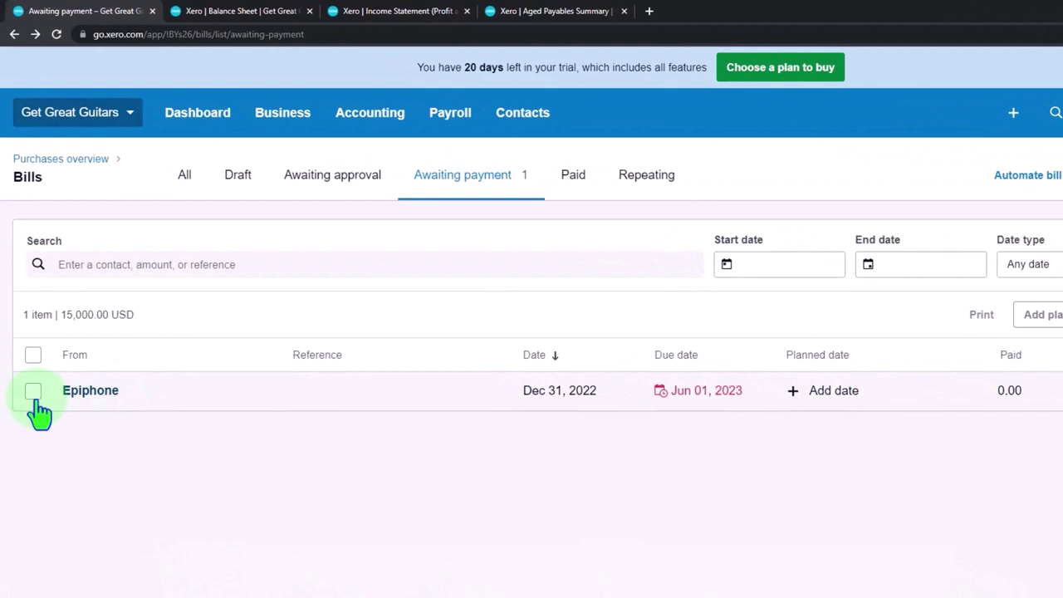
# Select the Epiphone bill awaiting payment and start a payment for it using the Pay by check option
pyautogui.click(33, 391)
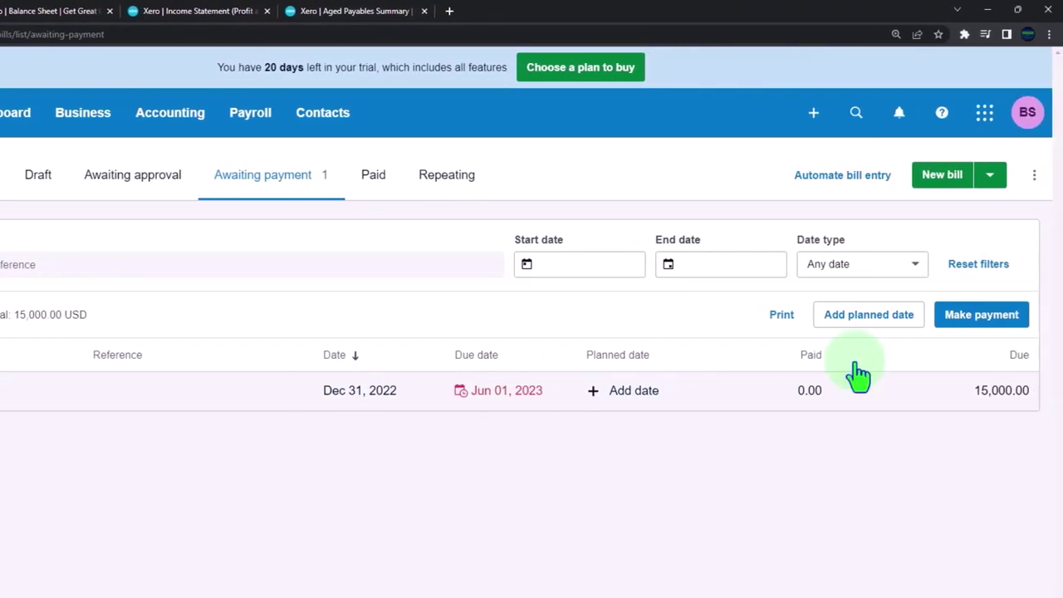
pyautogui.click(968, 331)
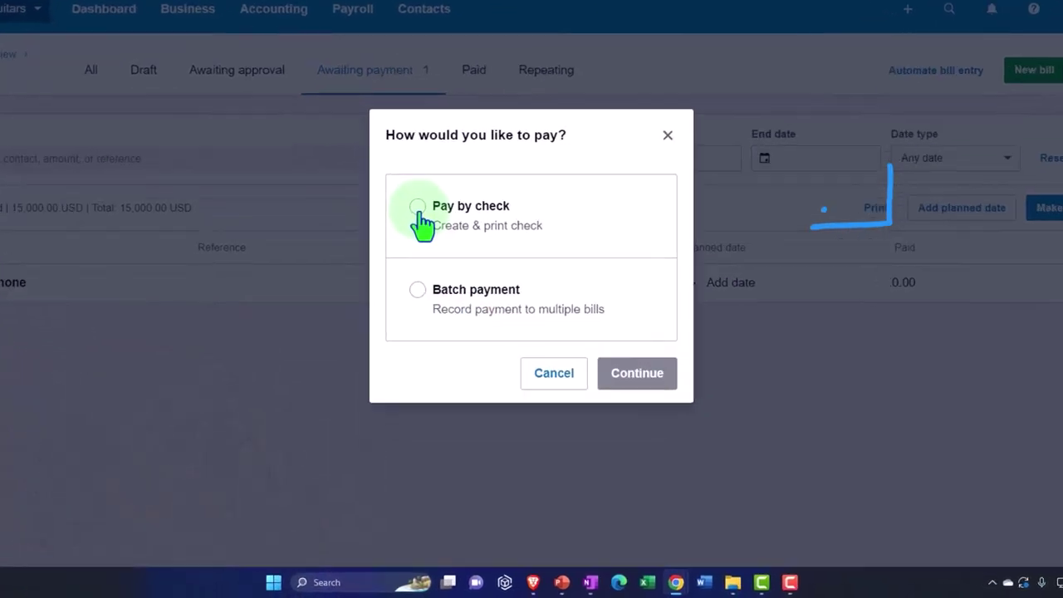
pyautogui.click(418, 208)
pyautogui.click(633, 373)
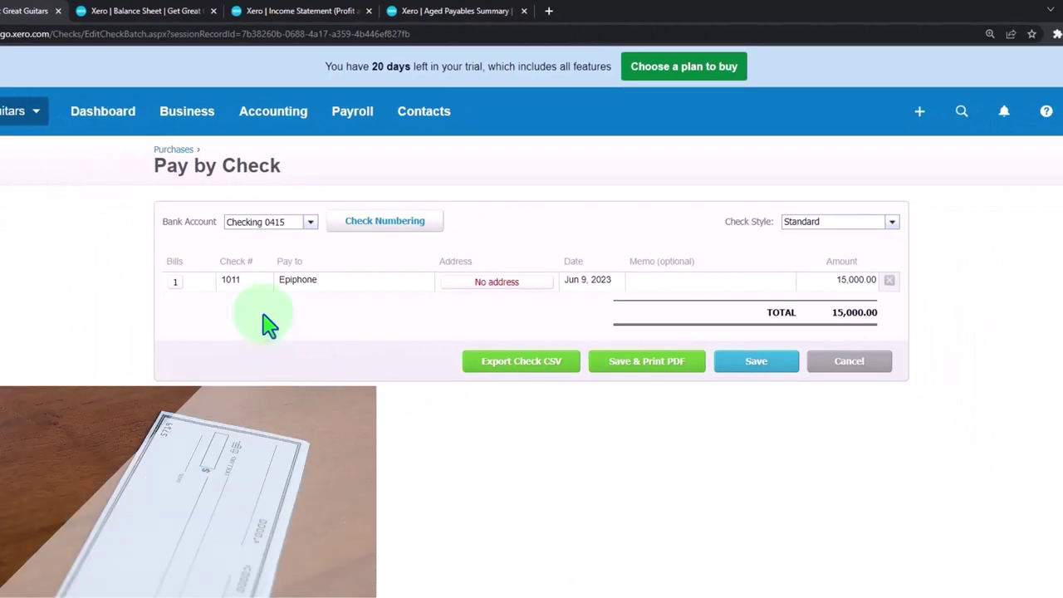
# Review the check details for Epiphone drawn on Checking 0415 and save the check without printing it
pyautogui.click(253, 284)
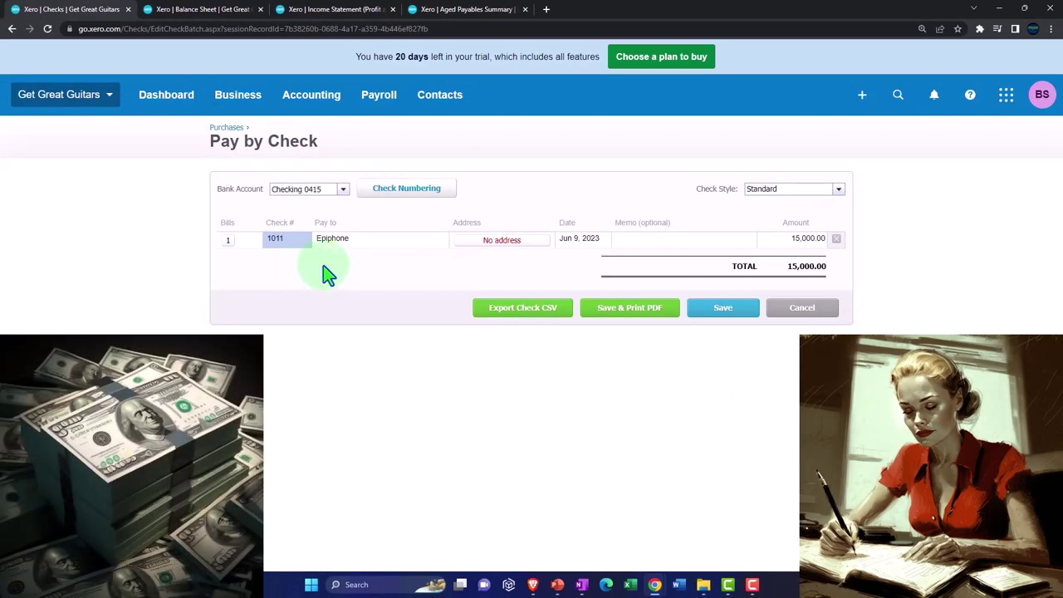
pyautogui.hotkey('ctrl', '+')
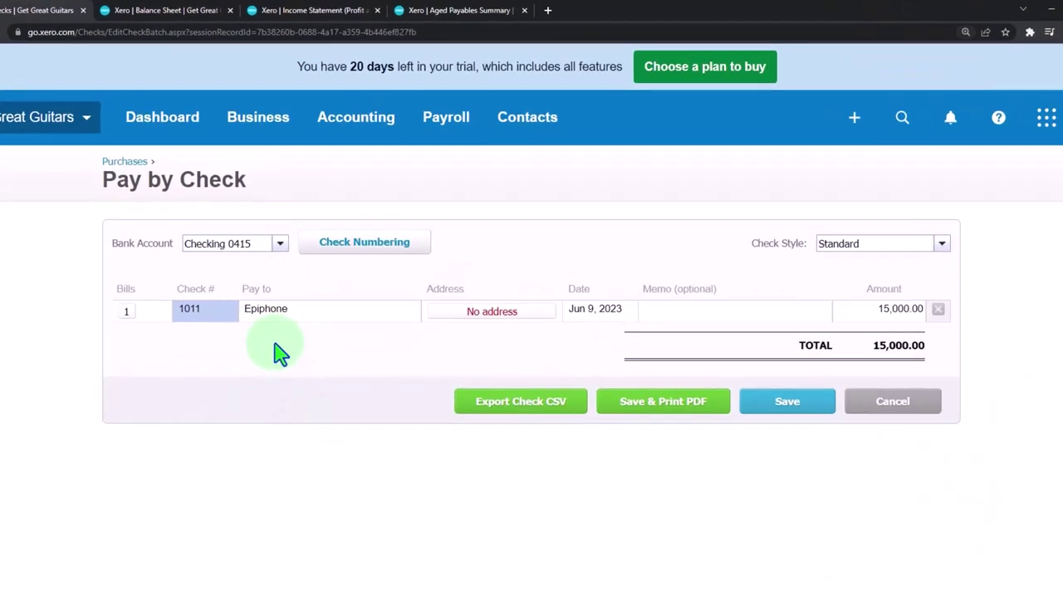
pyautogui.click(278, 347)
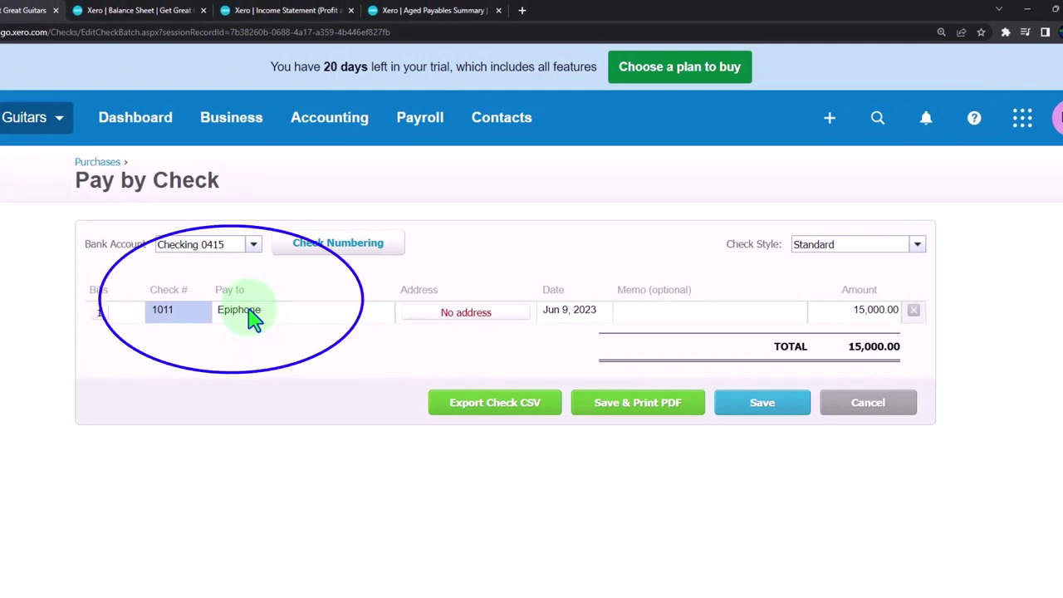
pyautogui.click(756, 415)
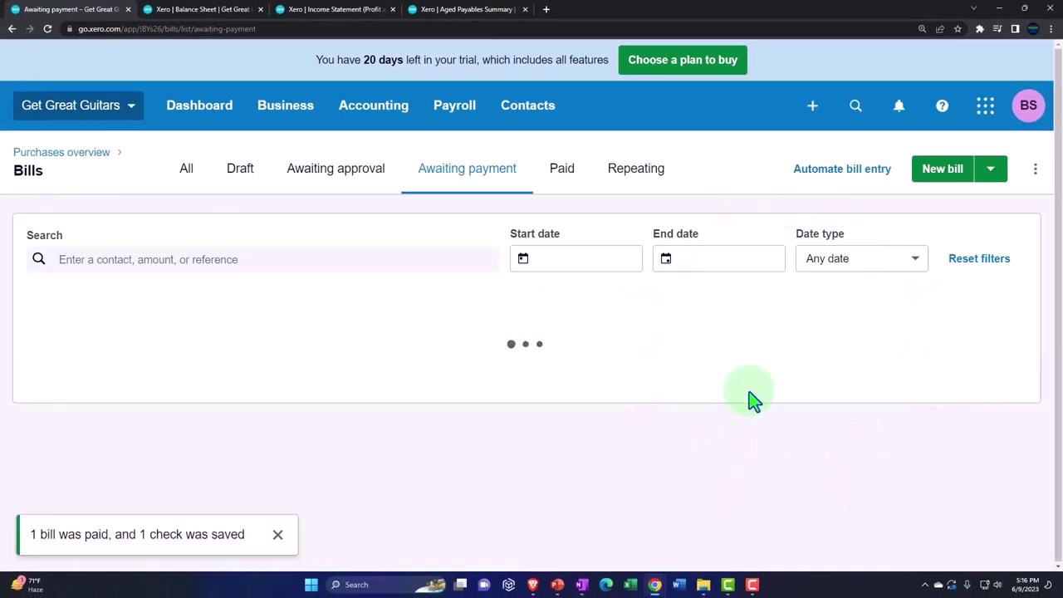
# Update the balance sheet dated Dec 31, 2023 and check its cash and current asset lines
pyautogui.click(213, 9)
pyautogui.scroll(10, 516, 365)
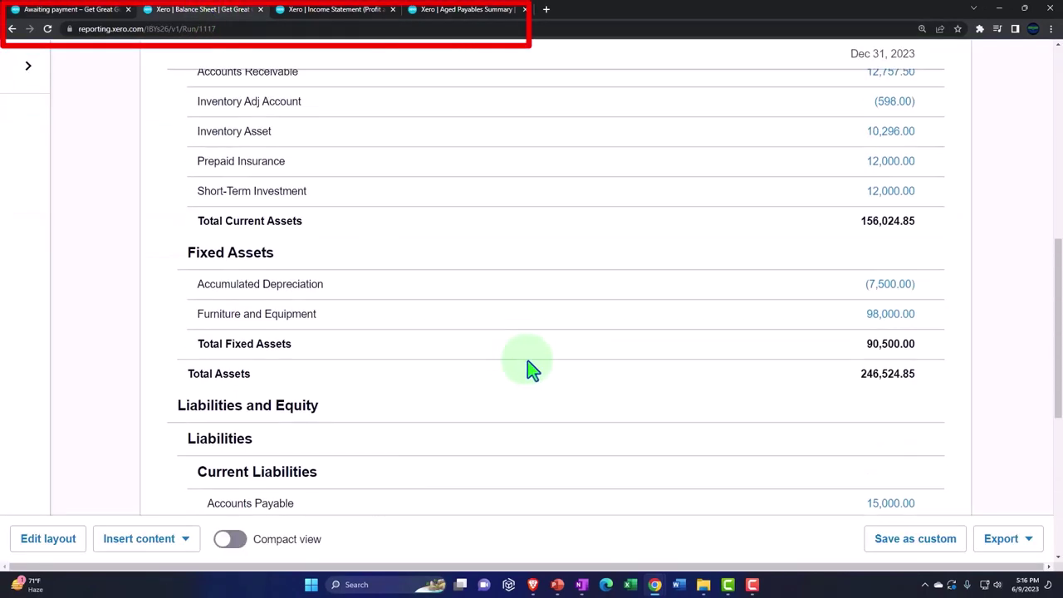
pyautogui.scroll(3, 556, 370)
pyautogui.click(927, 196)
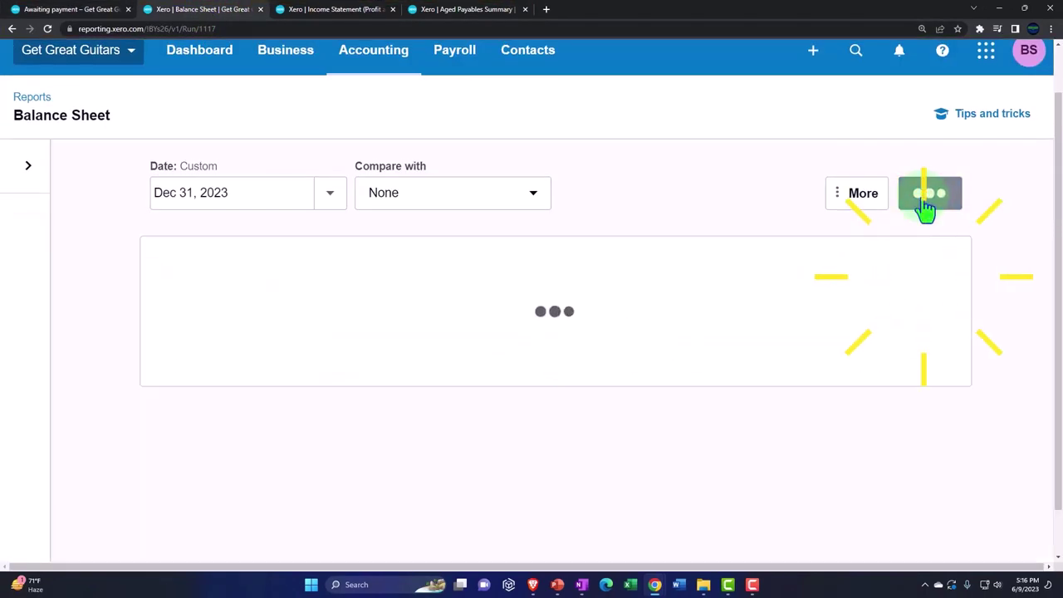
pyautogui.scroll(-3, 762, 323)
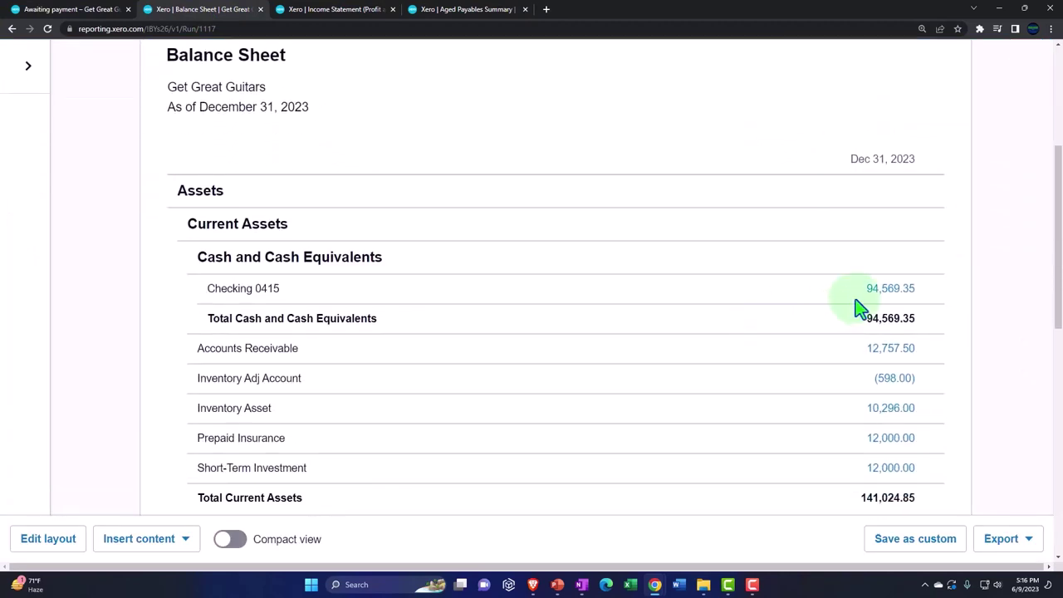
# Drill into the Checking 0415 balance and examine its account transactions down to the closing balance
pyautogui.click(885, 290)
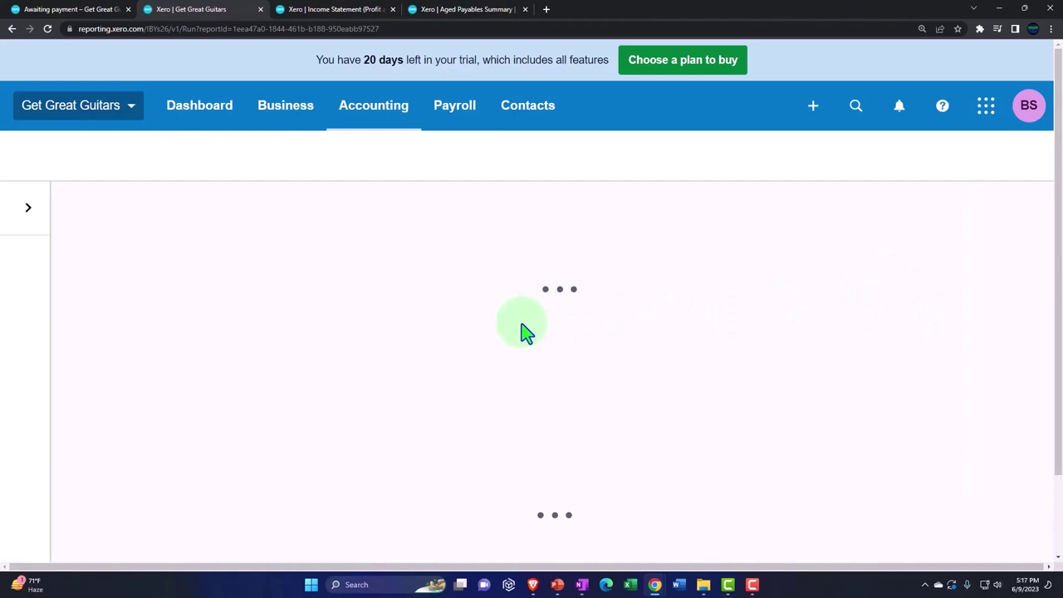
pyautogui.hotkey('ctrl', '-')
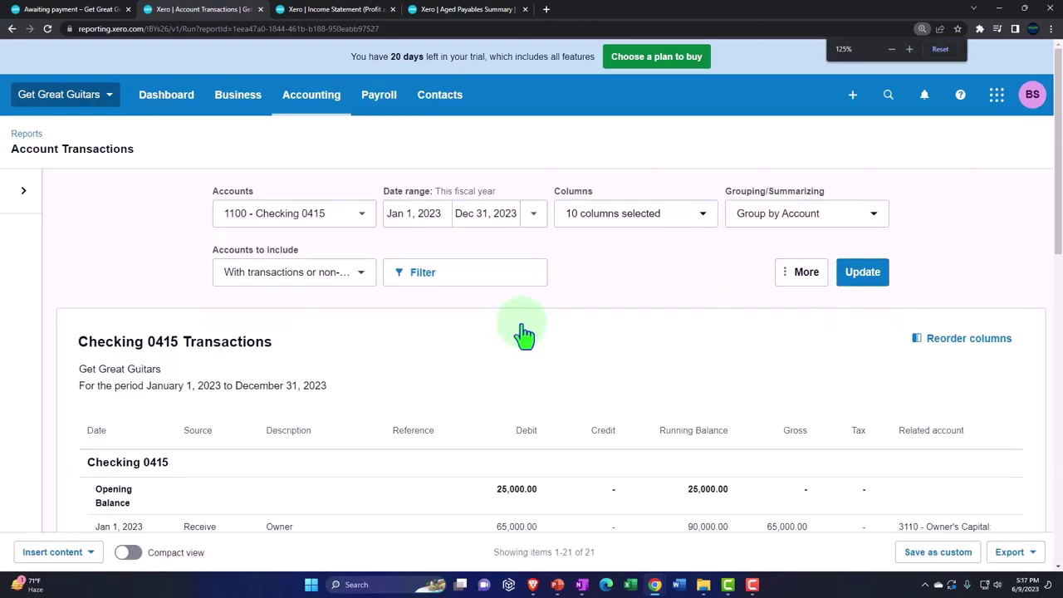
pyautogui.scroll(-6, 524, 334)
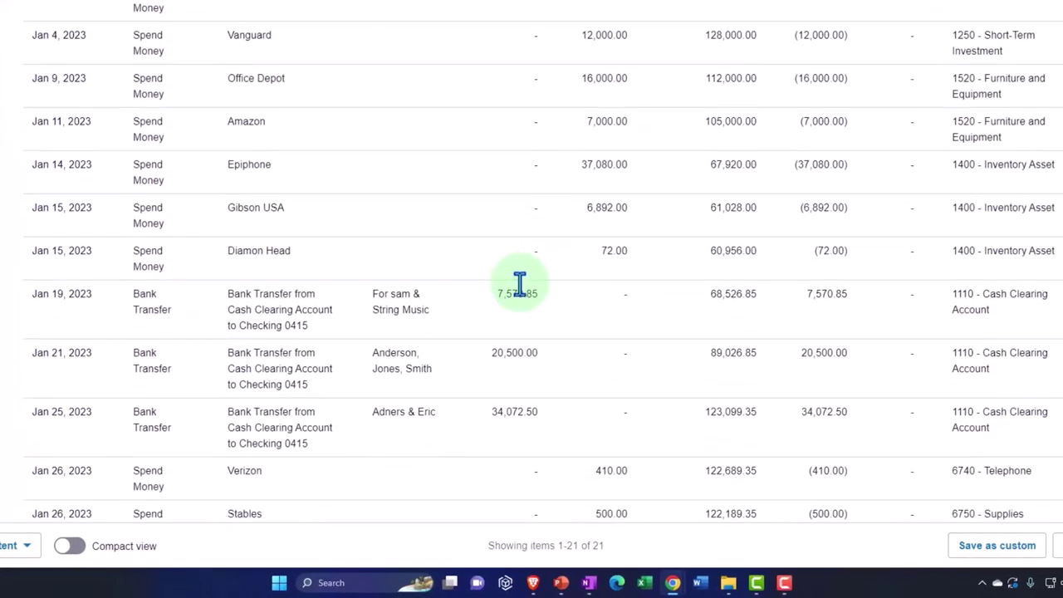
pyautogui.scroll(-4, 520, 284)
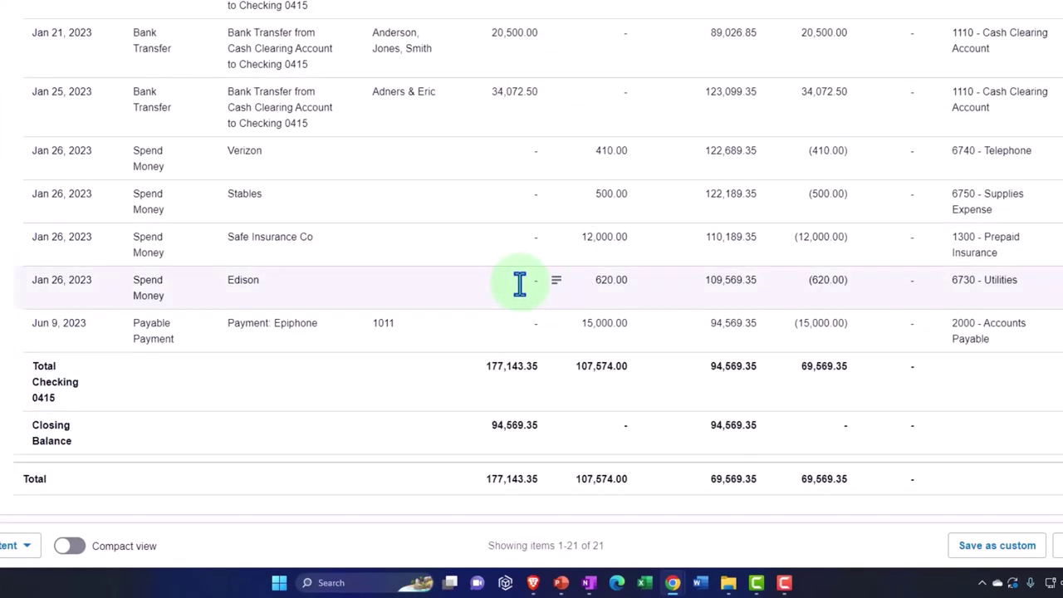
# Open the Jun 9, 2023 payable payment to Epiphone and review its details, available options and history
pyautogui.click(160, 353)
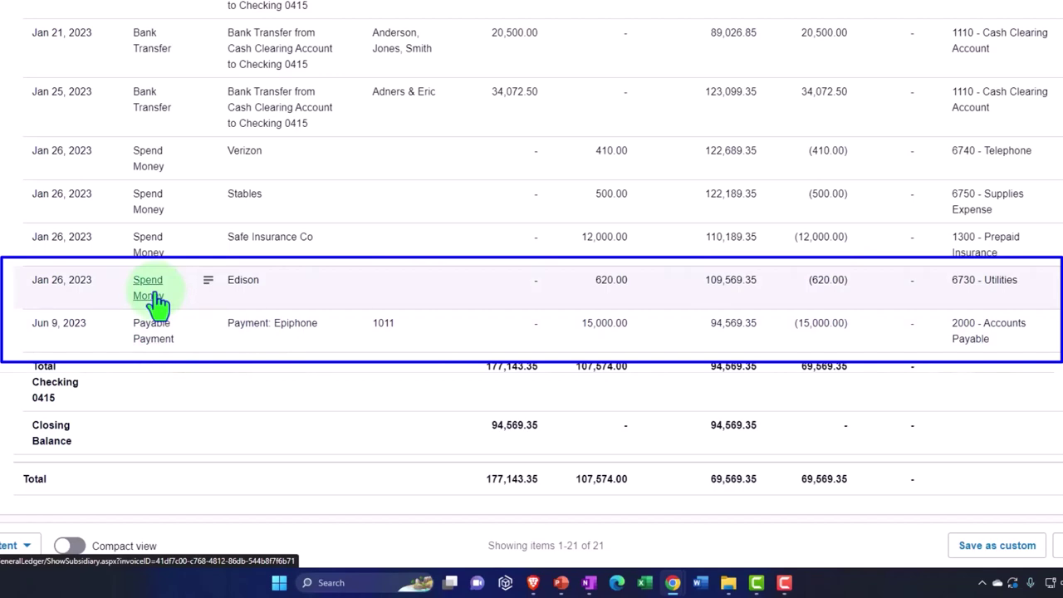
pyautogui.scroll(1, 156, 306)
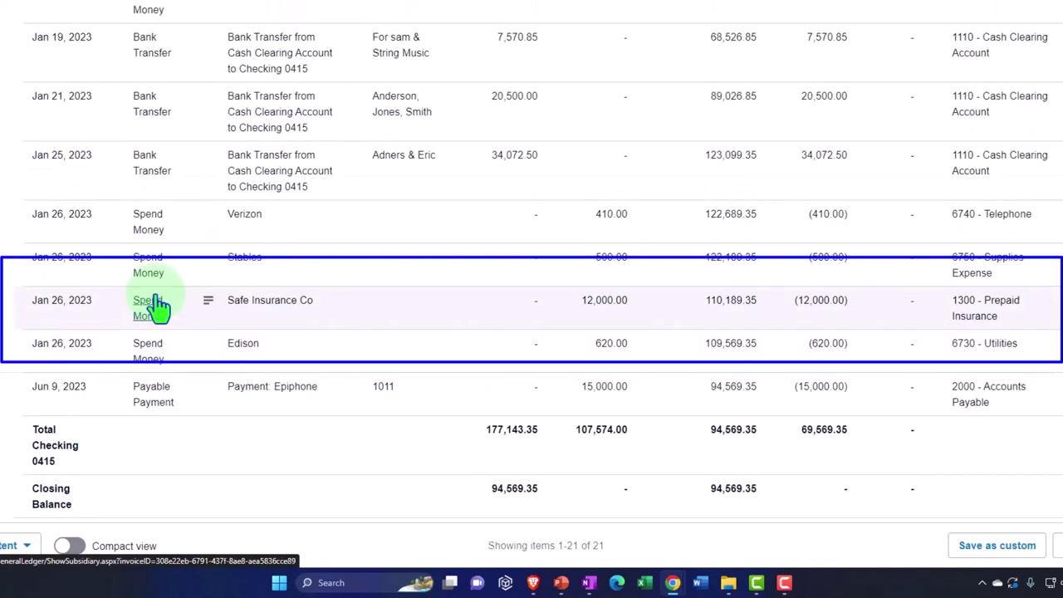
pyautogui.scroll(-1, 158, 307)
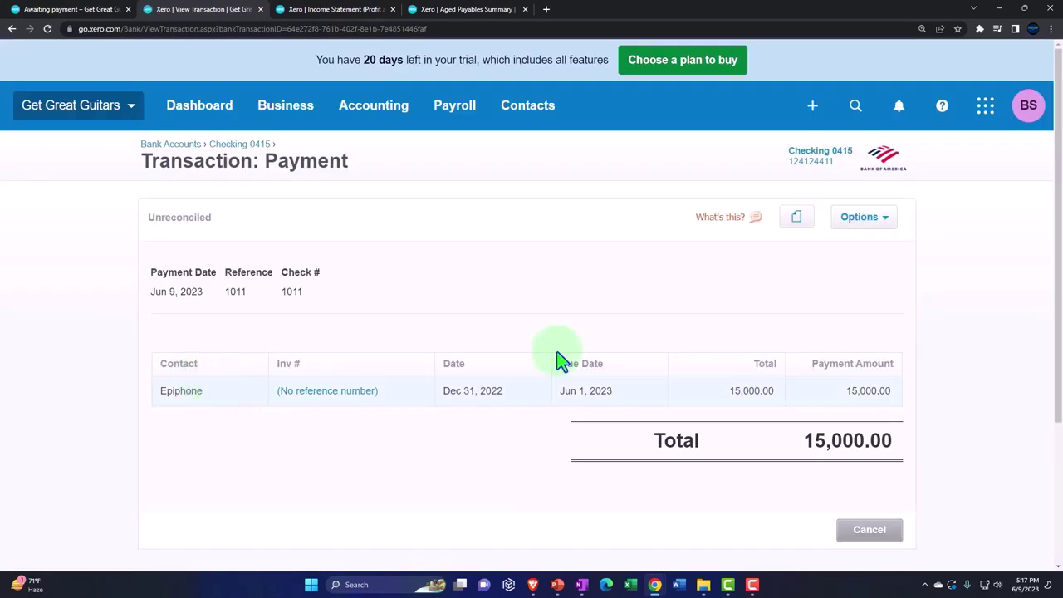
pyautogui.click(885, 221)
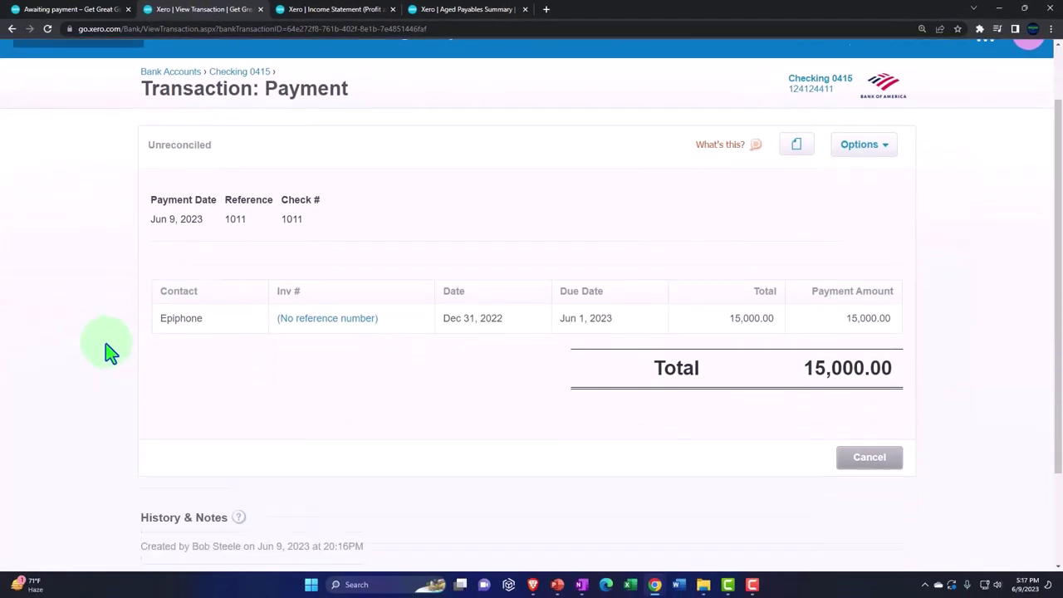
pyautogui.scroll(-3, 106, 349)
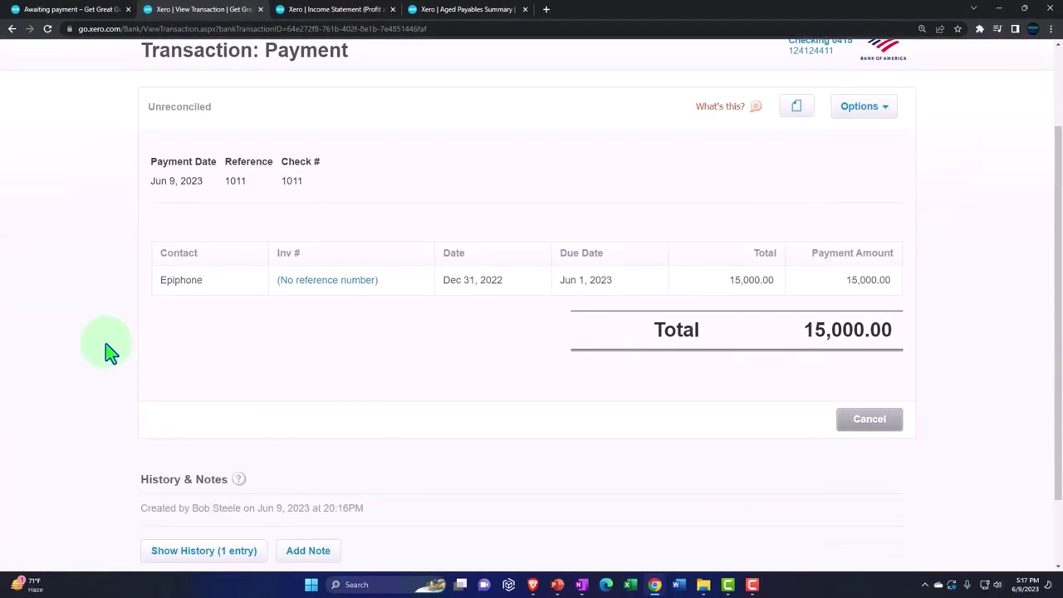
pyautogui.scroll(3, 105, 351)
pyautogui.scroll(2, 112, 353)
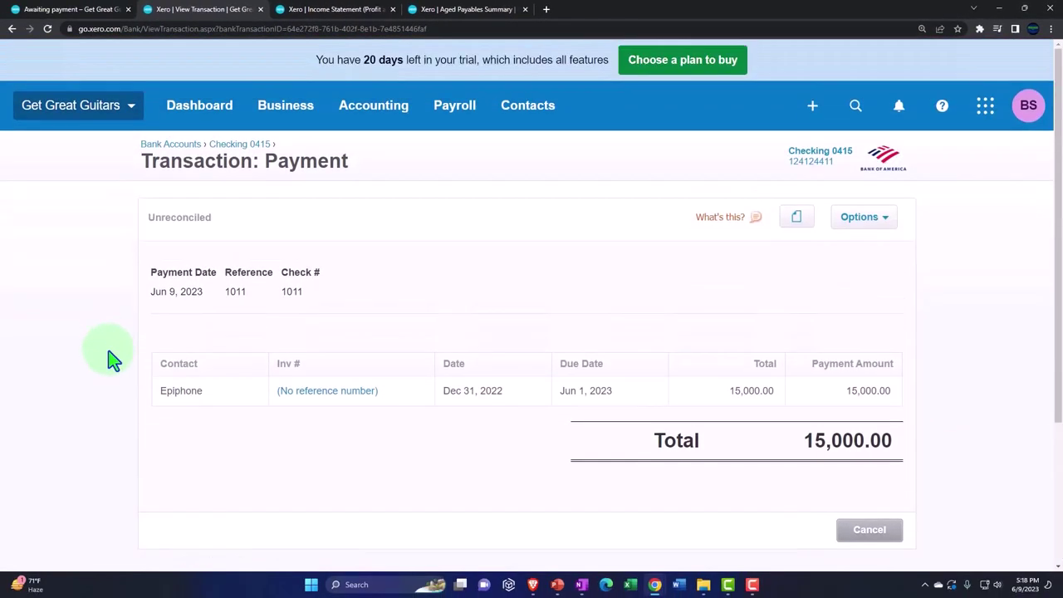
# Return to the balance sheet's current liabilities and compare them with a refreshed Aged Payables Summary as of June 30, 2023
pyautogui.click(11, 31)
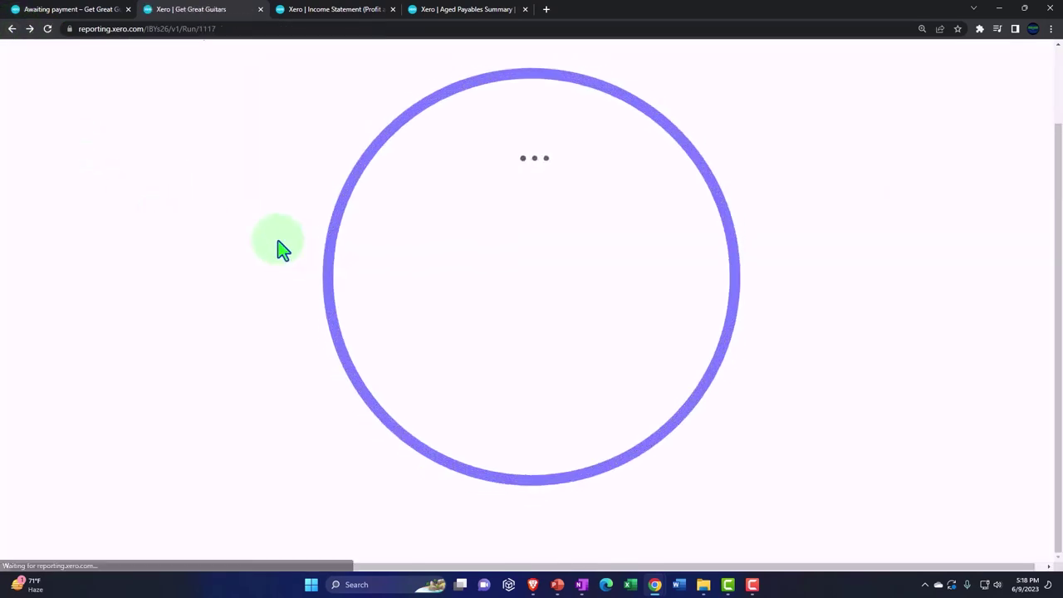
pyautogui.scroll(-7, 272, 236)
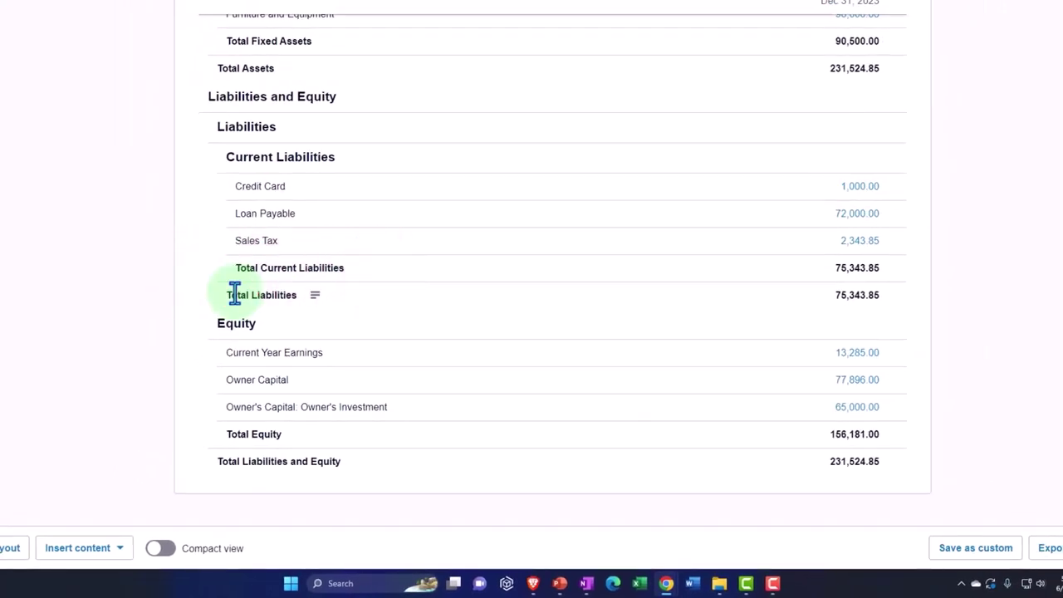
pyautogui.click(450, 11)
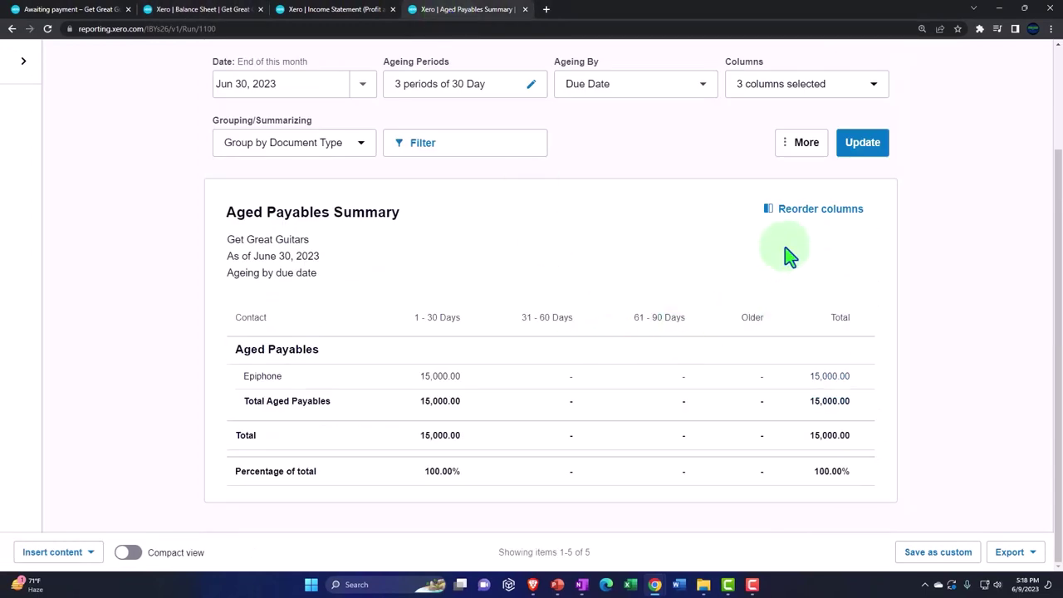
pyautogui.click(852, 153)
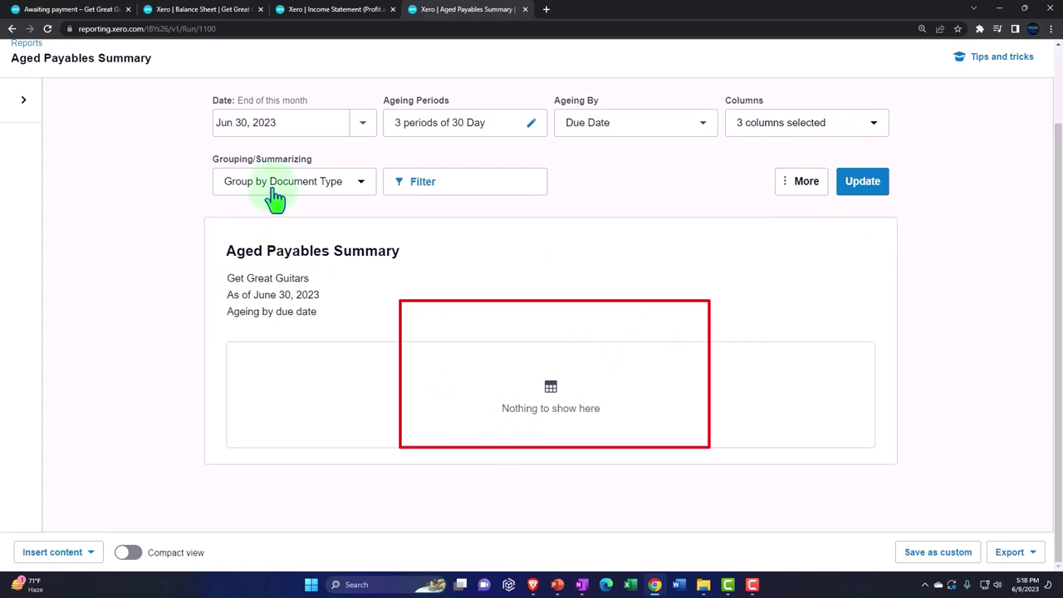
pyautogui.click(186, 12)
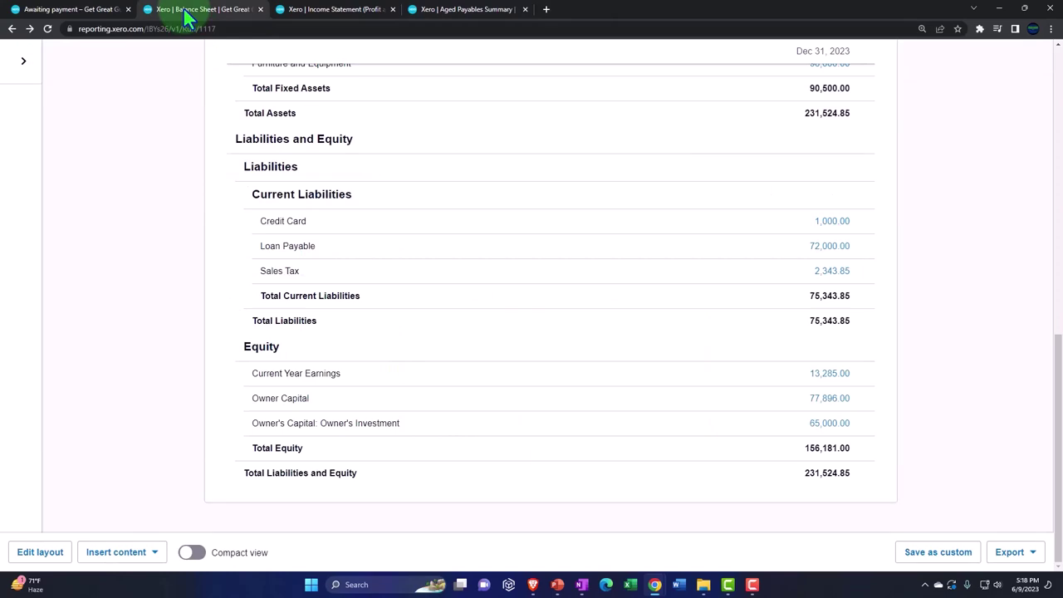
# Go back to the bills to pay, check the awaiting payment list and show the paid bills
pyautogui.click(75, 10)
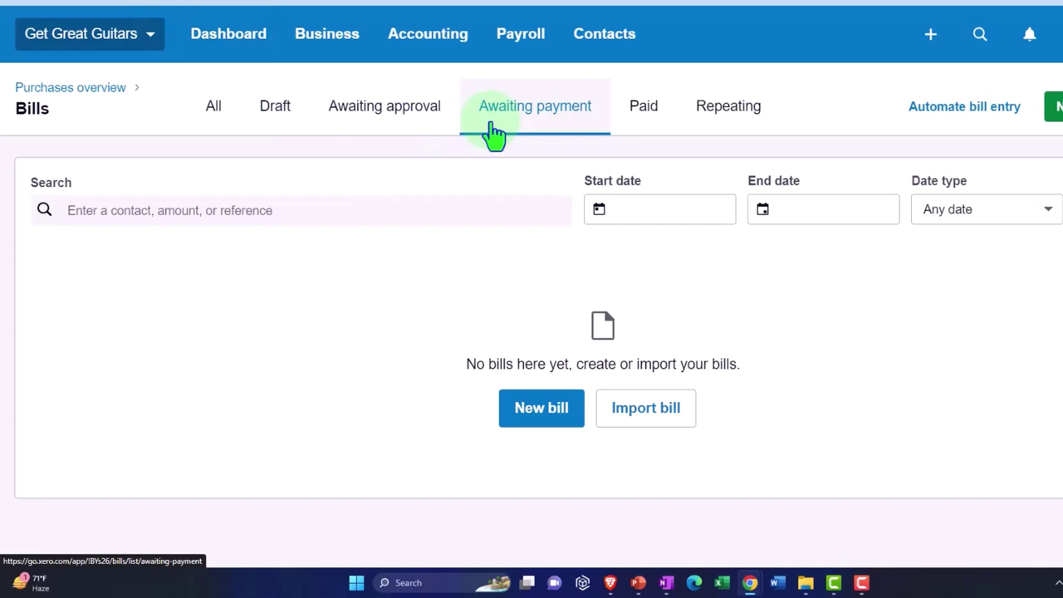
pyautogui.click(435, 50)
pyautogui.click(446, 210)
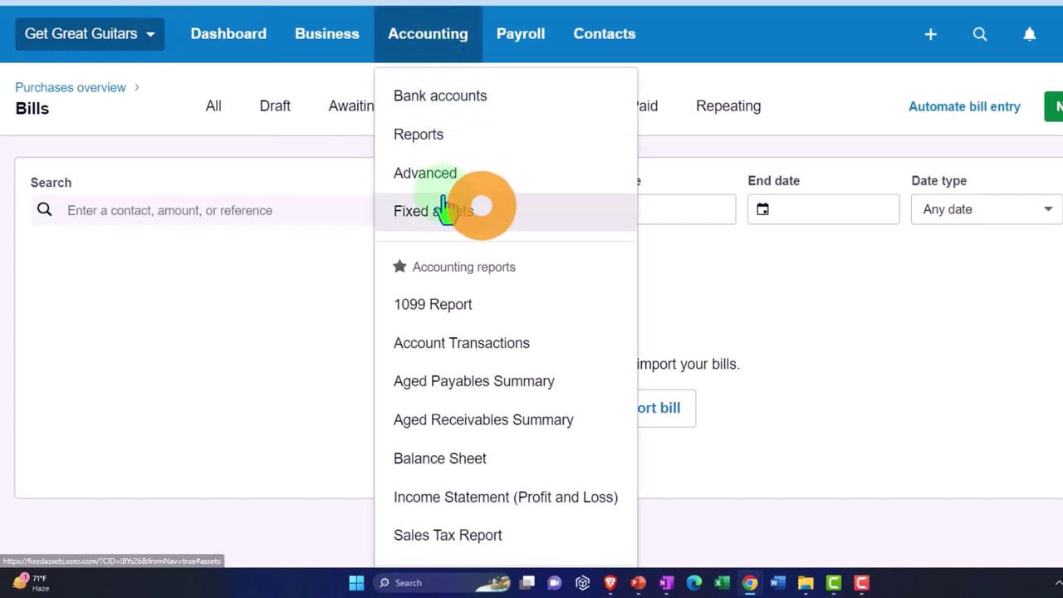
pyautogui.click(354, 43)
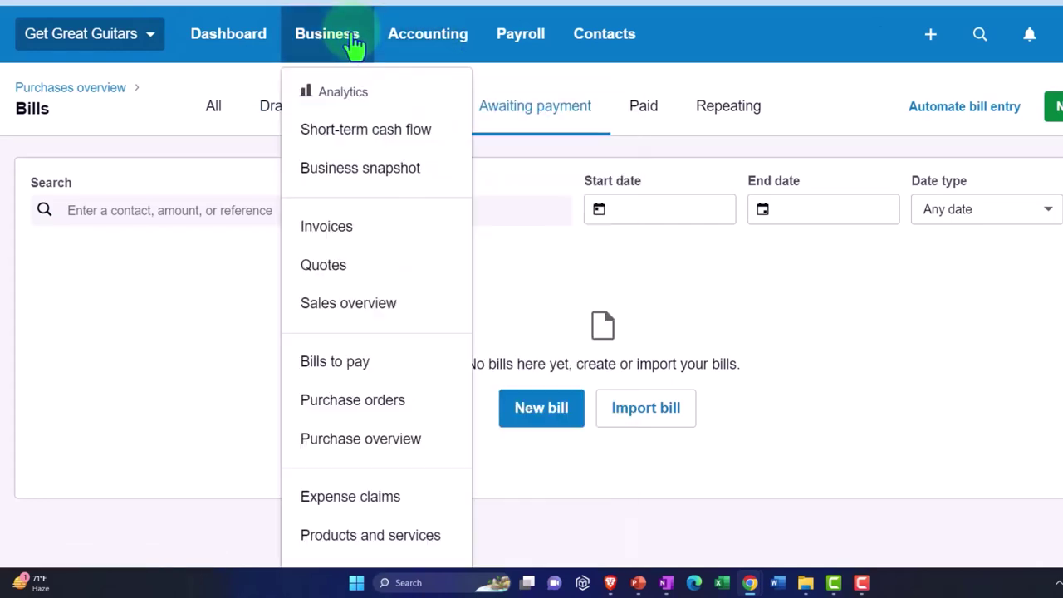
pyautogui.click(378, 357)
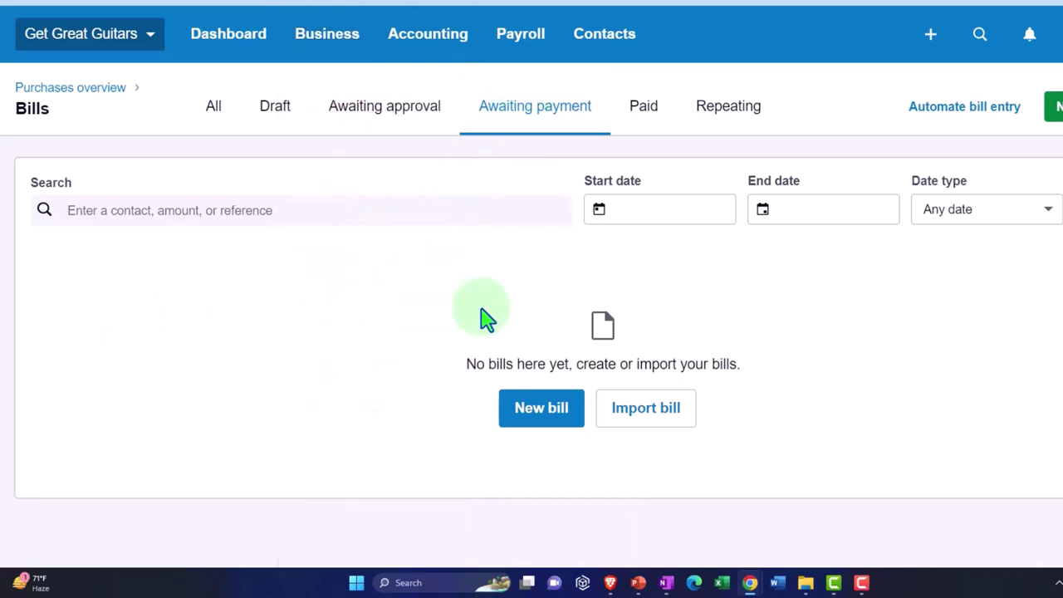
pyautogui.click(650, 119)
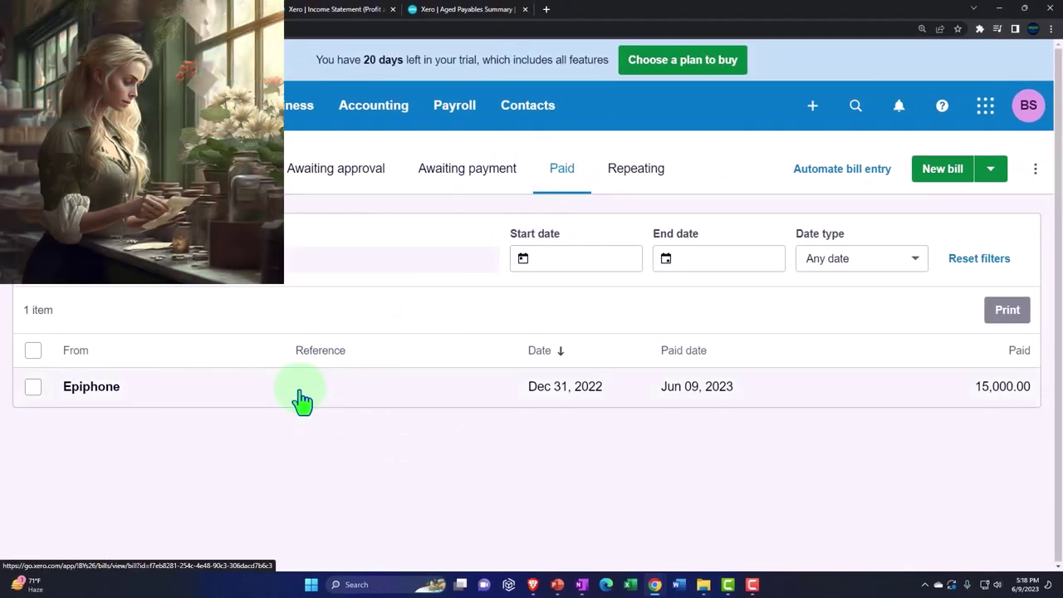
# Open the Epiphone supplier record from all contacts and review its amount owed and activity list
pyautogui.click(529, 121)
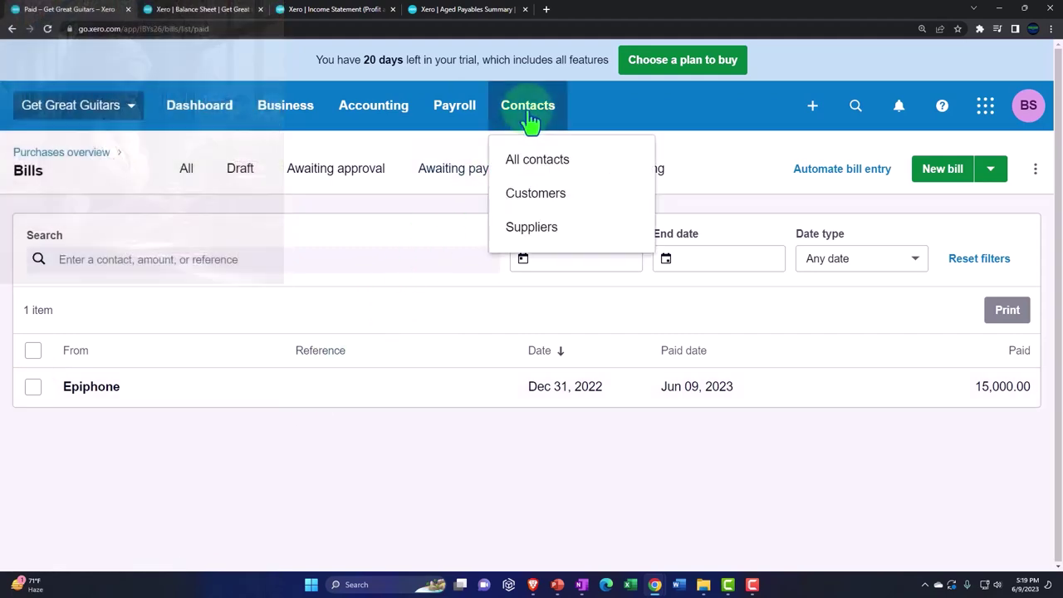
pyautogui.click(538, 162)
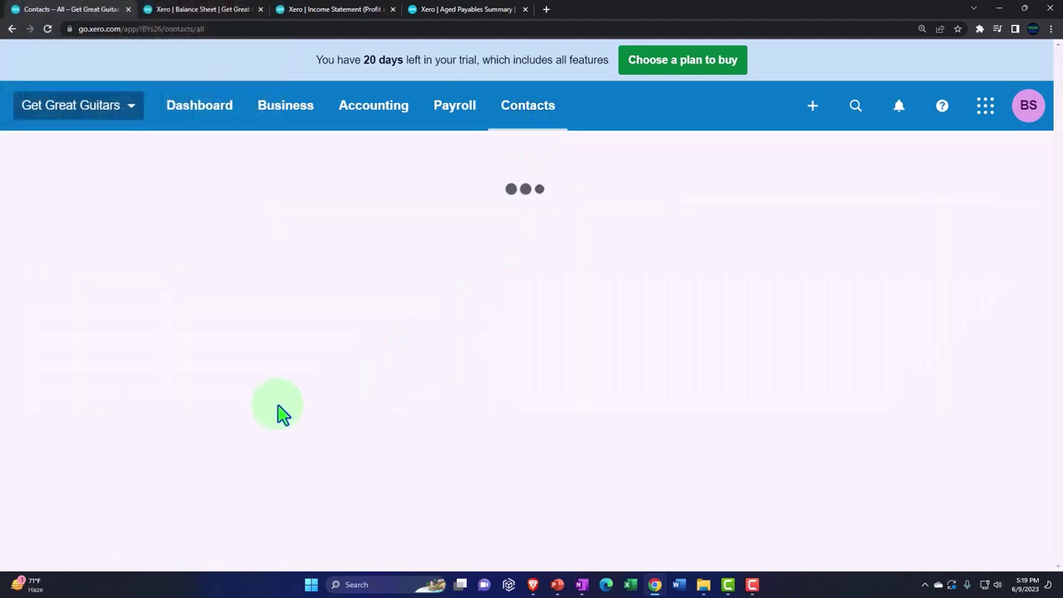
pyautogui.scroll(-3, 277, 415)
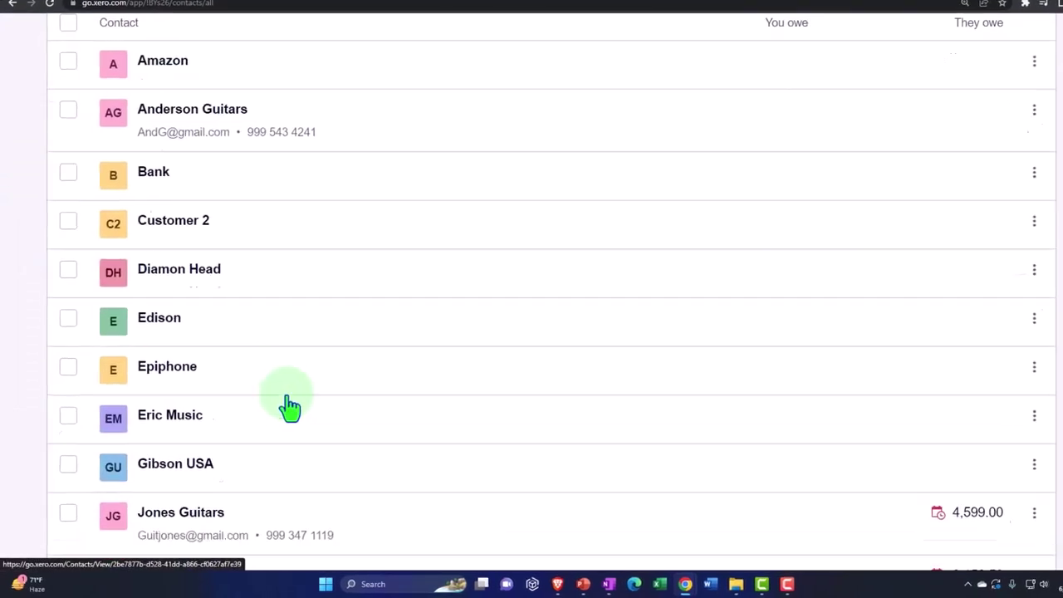
pyautogui.scroll(-3, 290, 407)
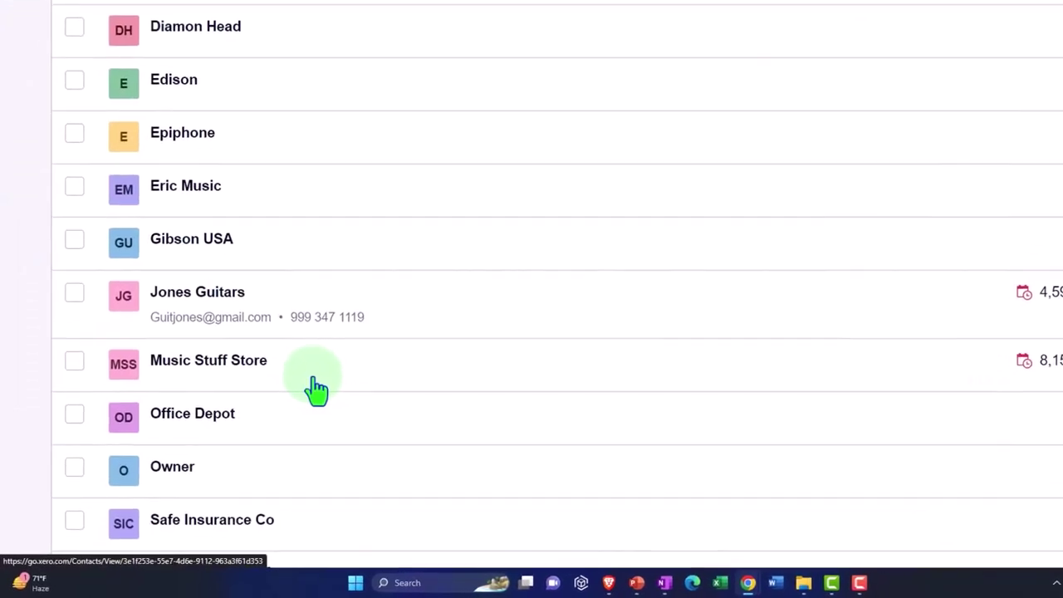
pyautogui.scroll(3, 316, 387)
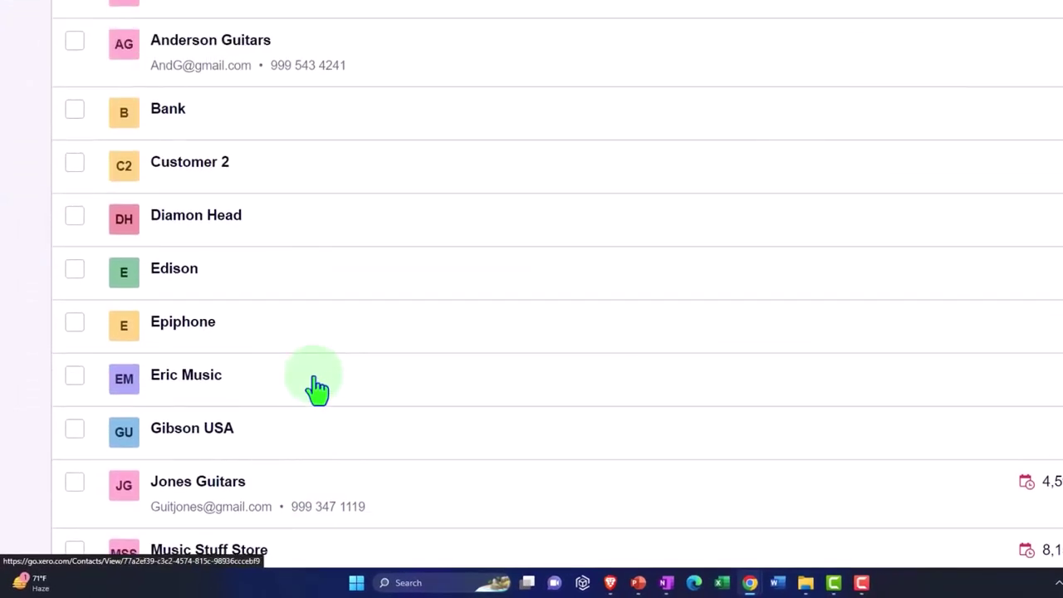
pyautogui.click(180, 332)
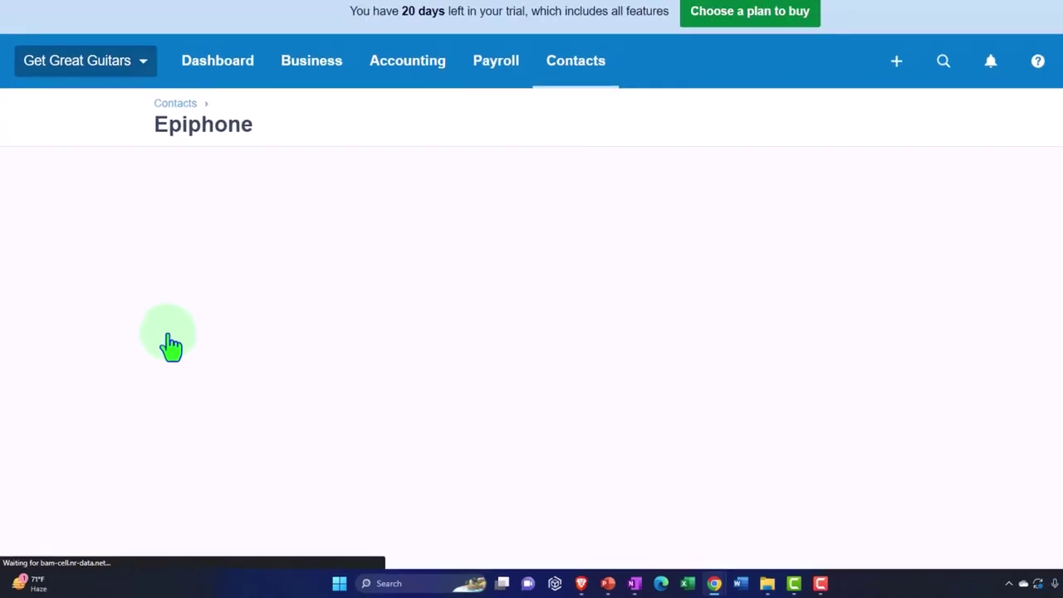
pyautogui.scroll(-2, 118, 345)
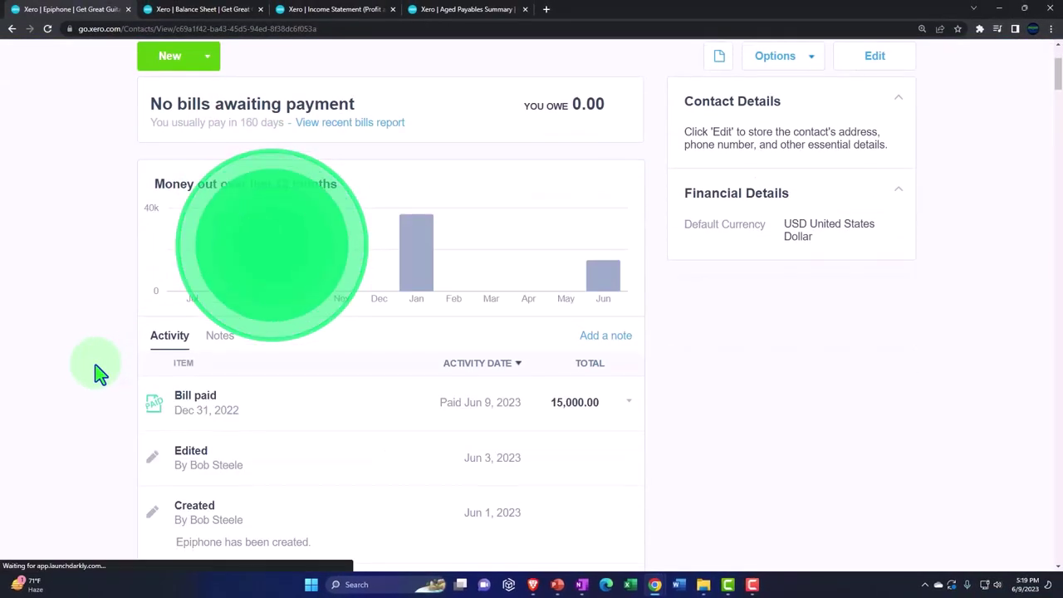
pyautogui.scroll(-3, 97, 372)
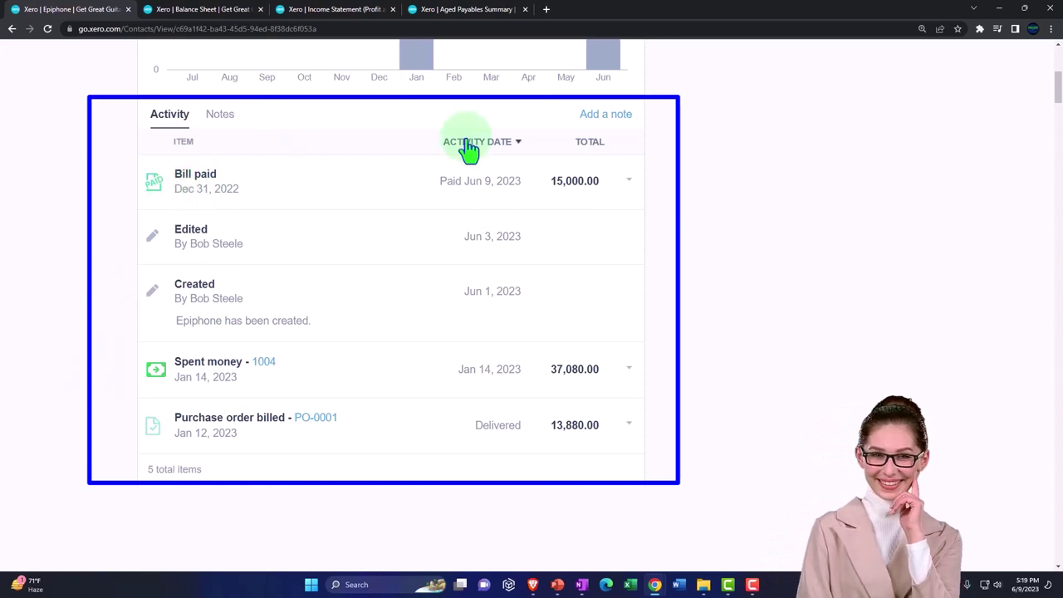
# Open the paid Dec 31, 2022 bill from Epiphone's activity, review its lines, payment and history, and return to the supplier record
pyautogui.click(573, 213)
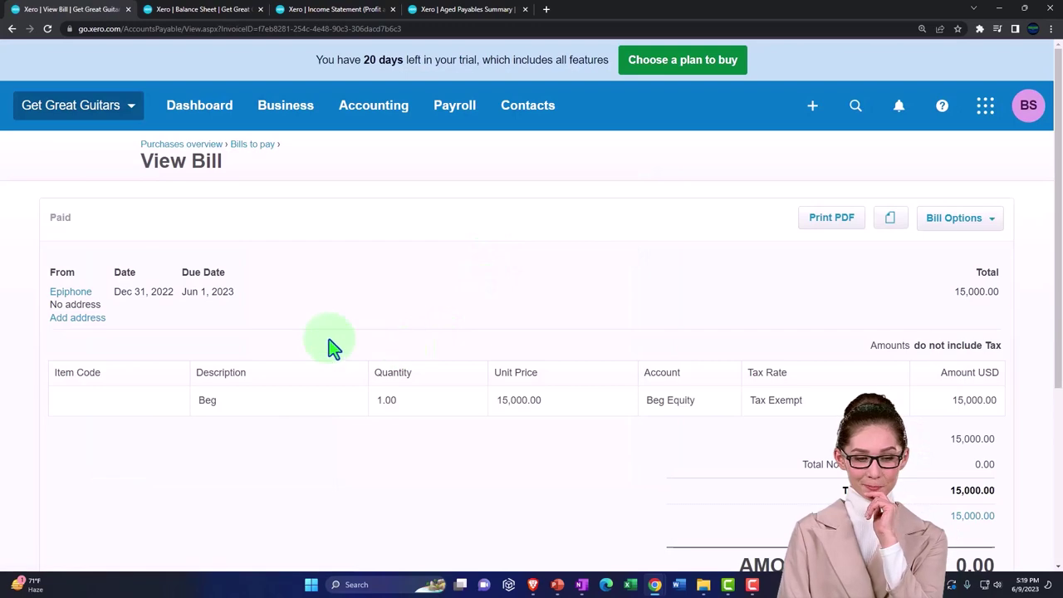
pyautogui.scroll(-3, 83, 339)
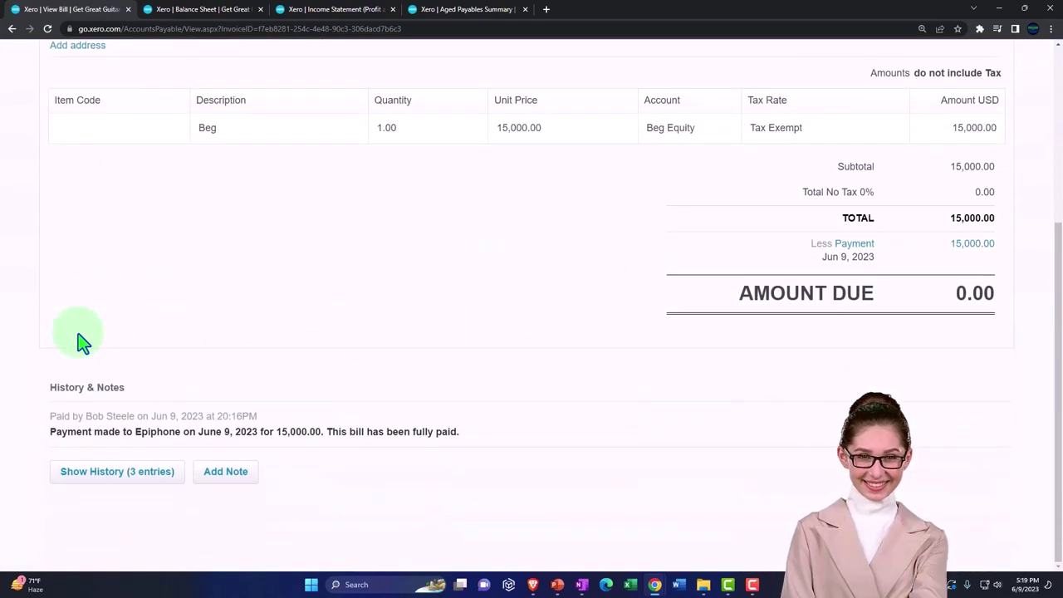
pyautogui.scroll(3, 83, 339)
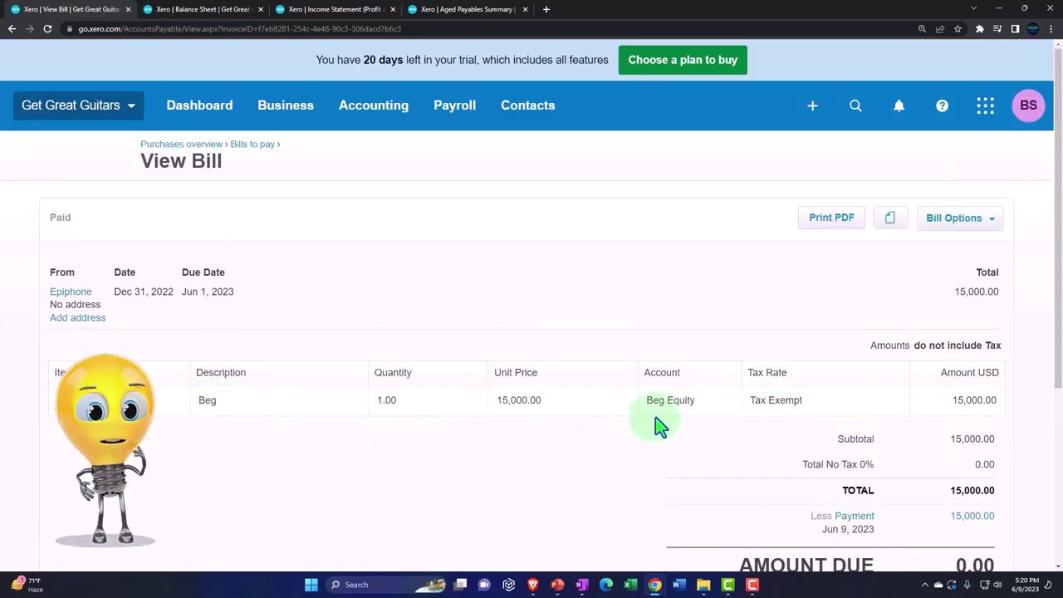
pyautogui.click(11, 30)
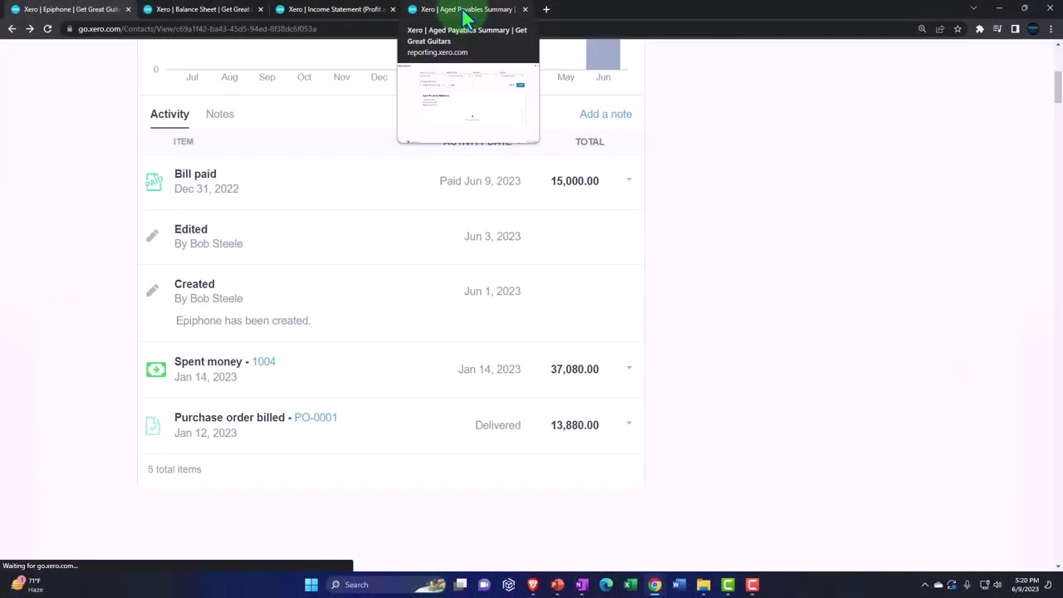
# Leave the Aged Payables Summary for the reports list, search for "tria" and open the current version of the Trial Balance
pyautogui.click(465, 18)
pyautogui.scroll(1, 332, 158)
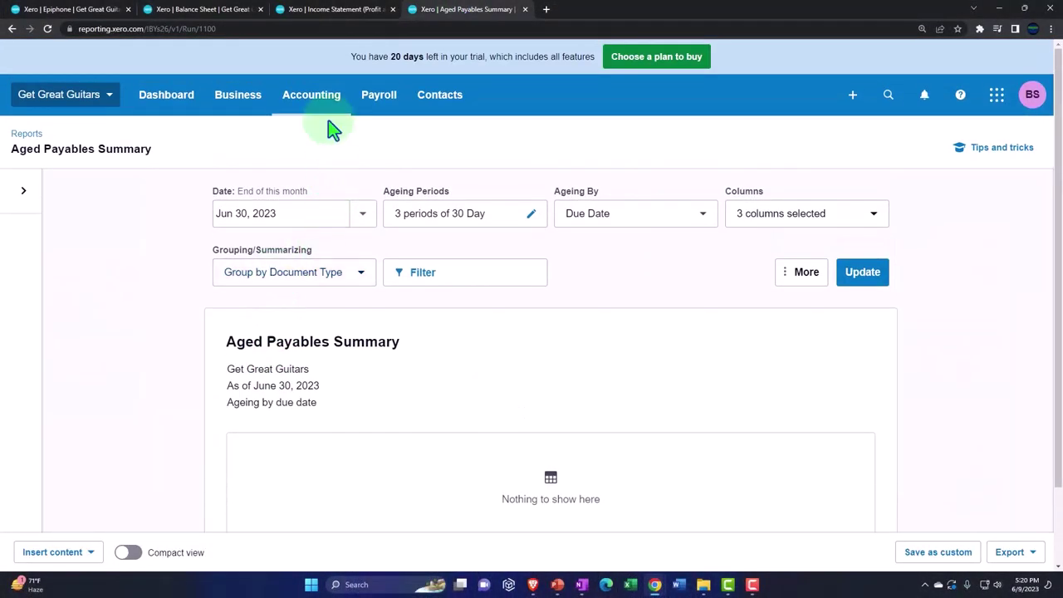
pyautogui.click(311, 95)
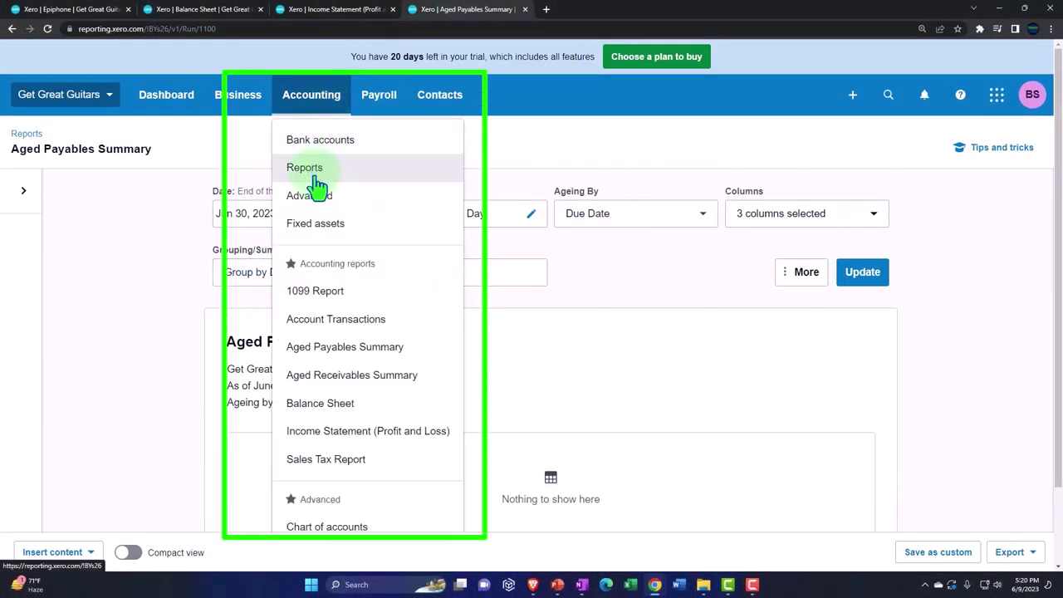
pyautogui.click(318, 176)
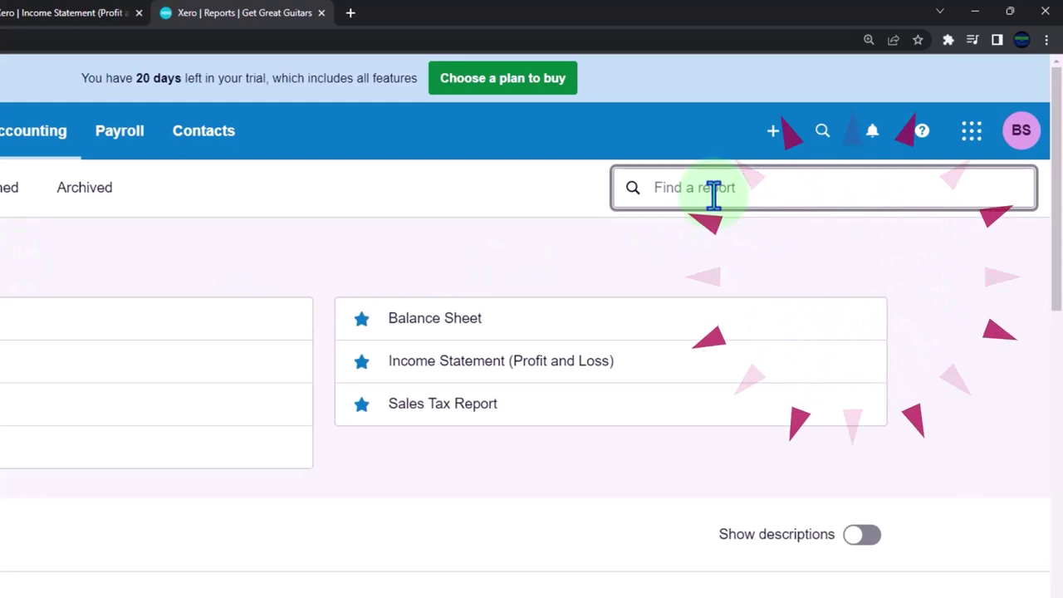
pyautogui.write('tra')
pyautogui.write('a')
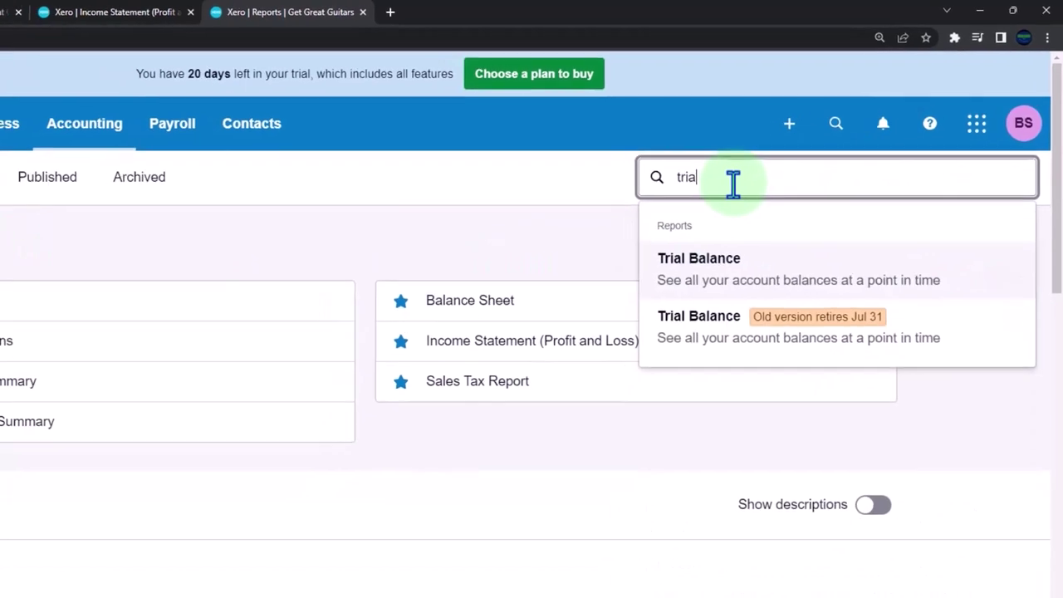
pyautogui.click(664, 293)
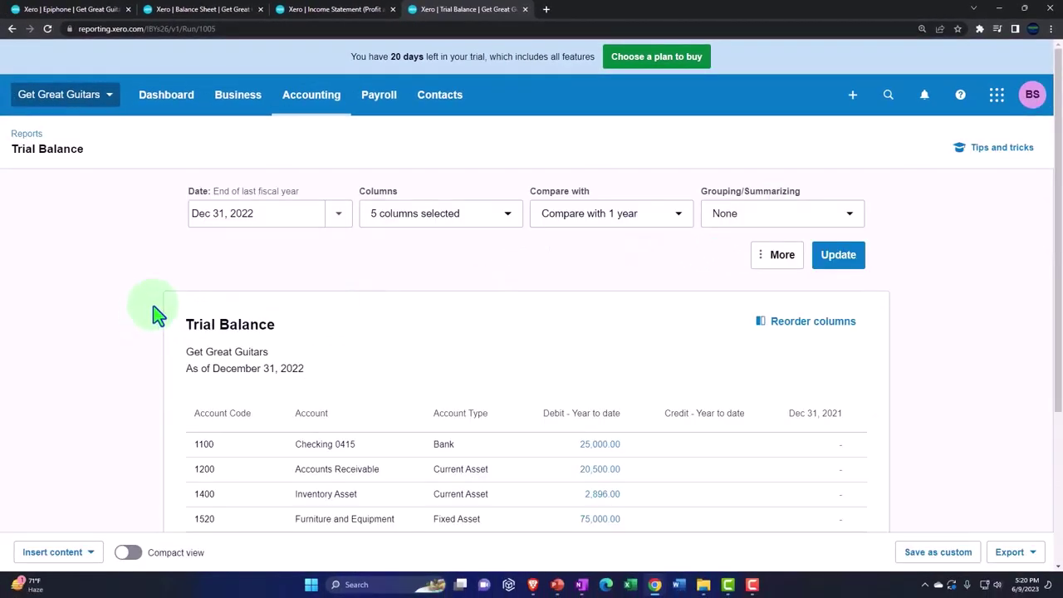
# Set the Trial Balance date to Dec 31, 2023 and update the report
pyautogui.click(337, 217)
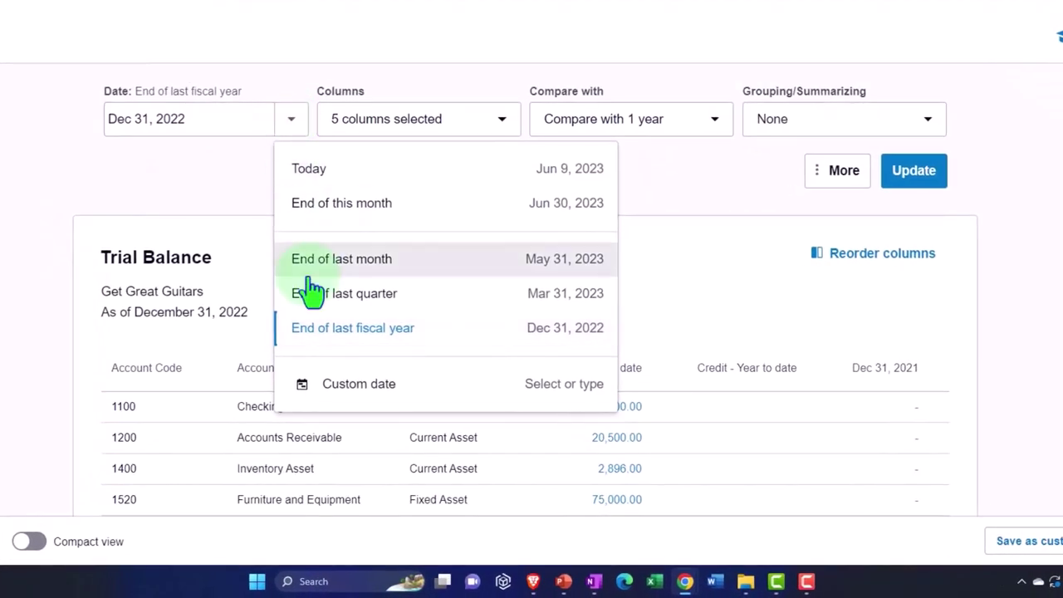
pyautogui.click(327, 390)
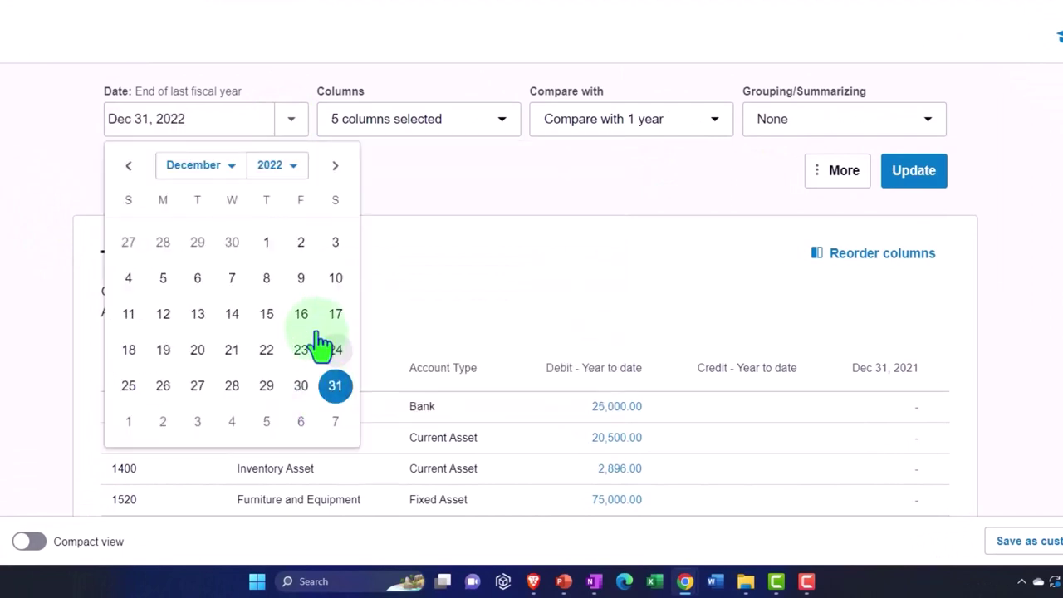
pyautogui.click(292, 174)
pyautogui.click(273, 341)
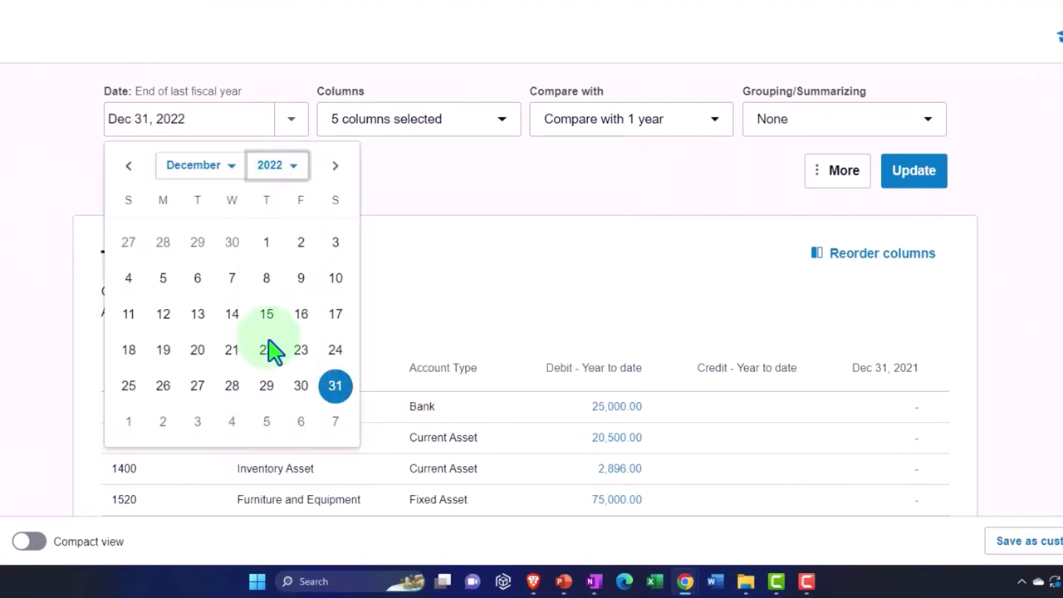
pyautogui.click(126, 423)
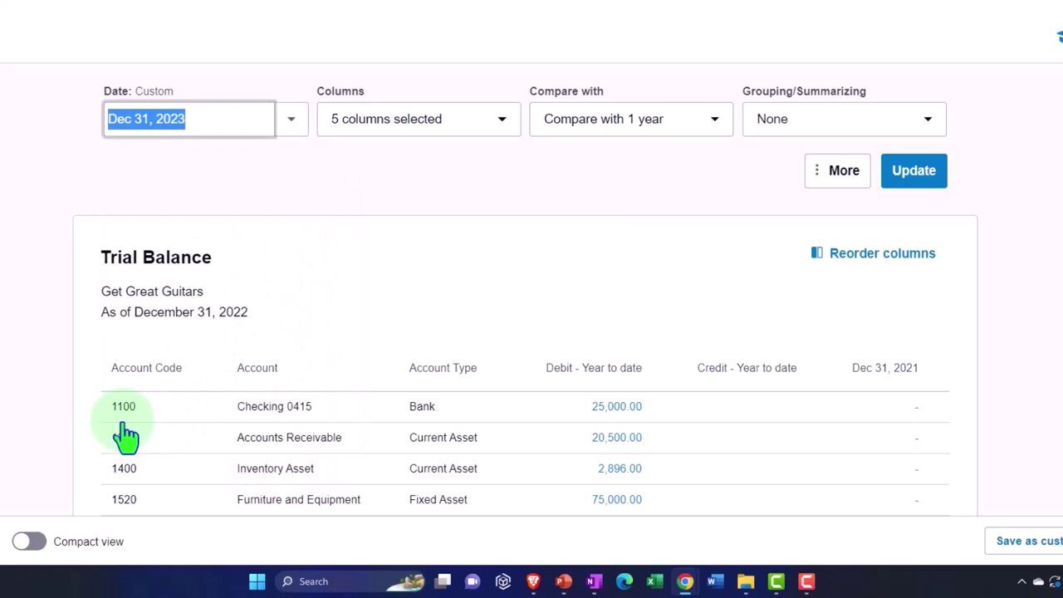
pyautogui.click(921, 182)
pyautogui.hotkey('ctrl', '-')
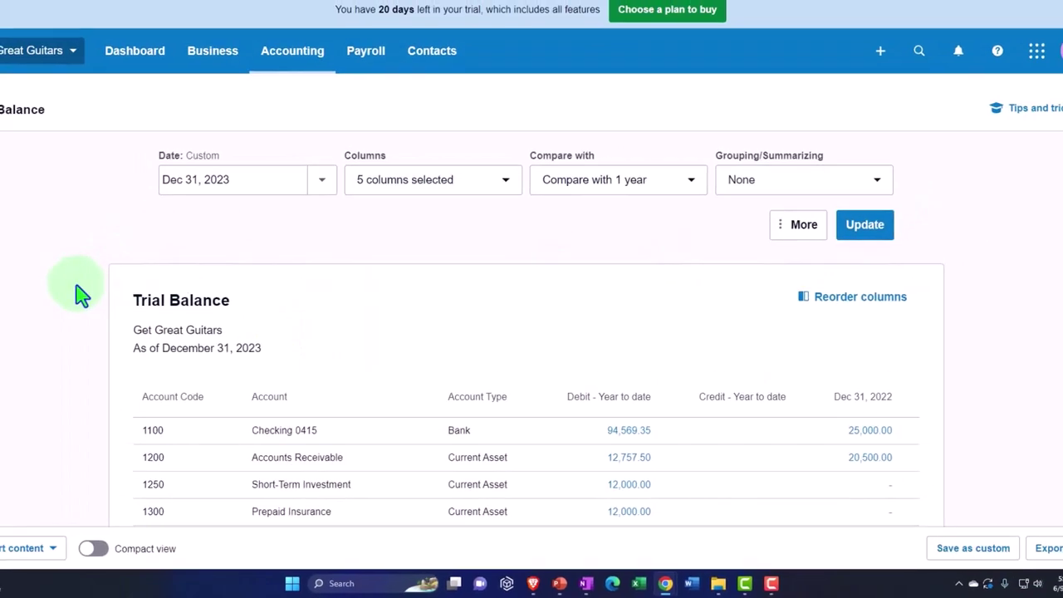
# Examine the Trial Balance from Checking 0415 down to Accounts Payable, and drill into the Accounts Payable year-to-date balance to review its transactions
pyautogui.hotkey('ctrl', '+')
pyautogui.scroll(-2, 78, 290)
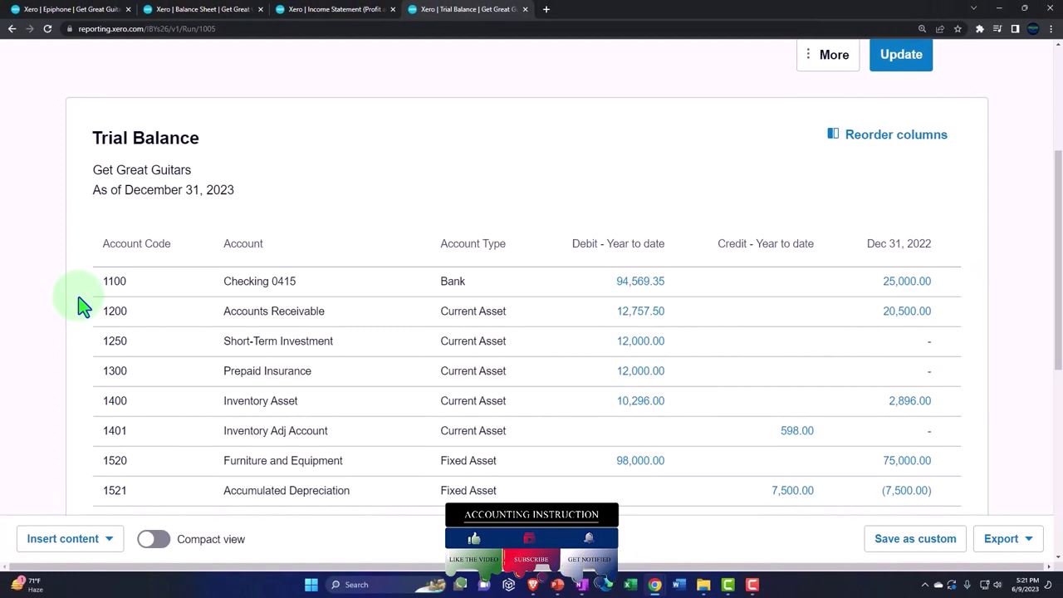
pyautogui.scroll(-1, 83, 307)
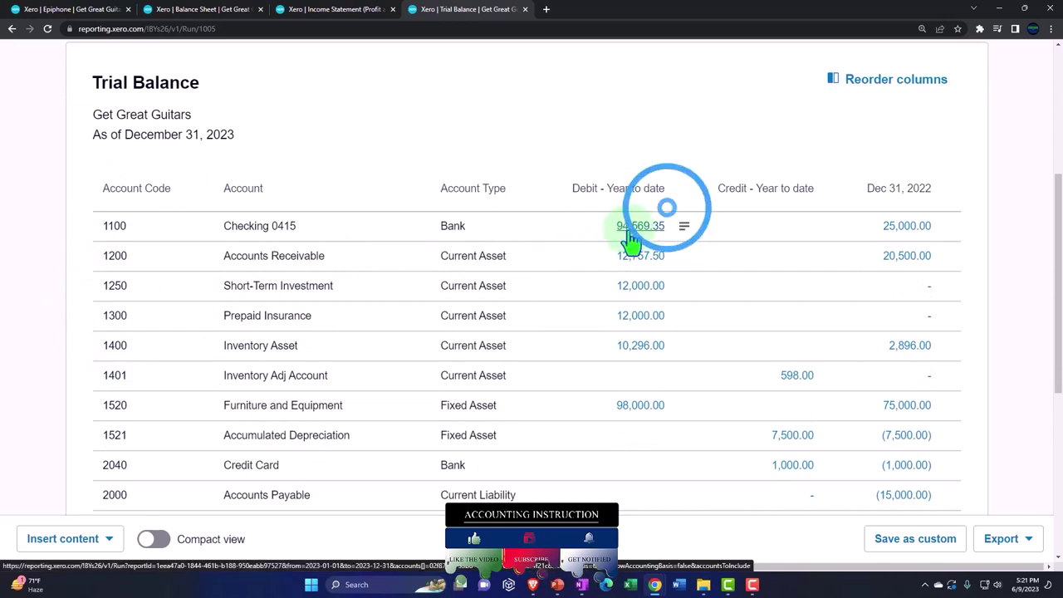
pyautogui.scroll(-1, 631, 239)
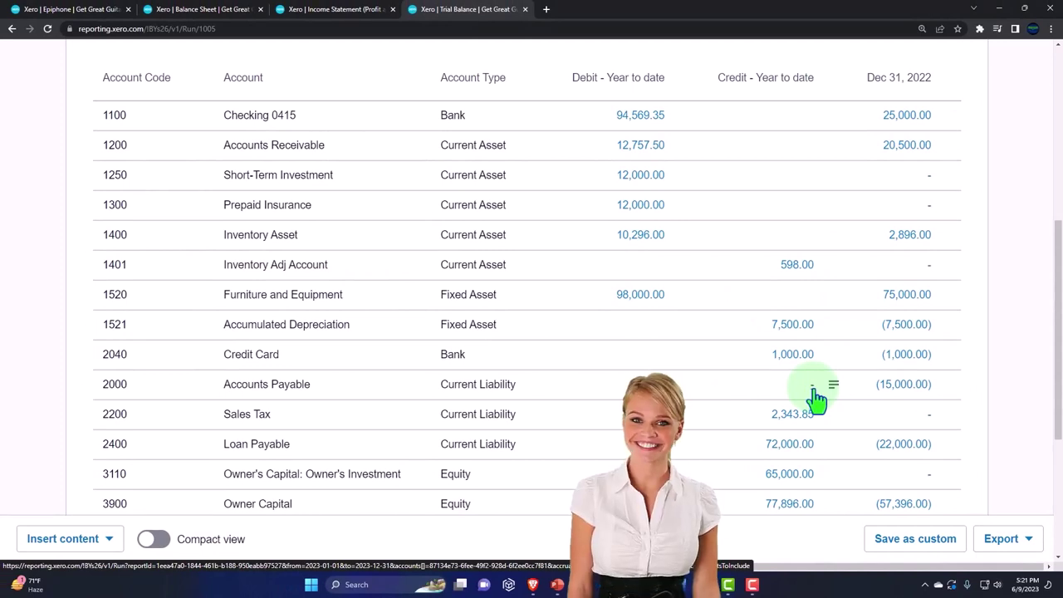
pyautogui.scroll(-1, 818, 400)
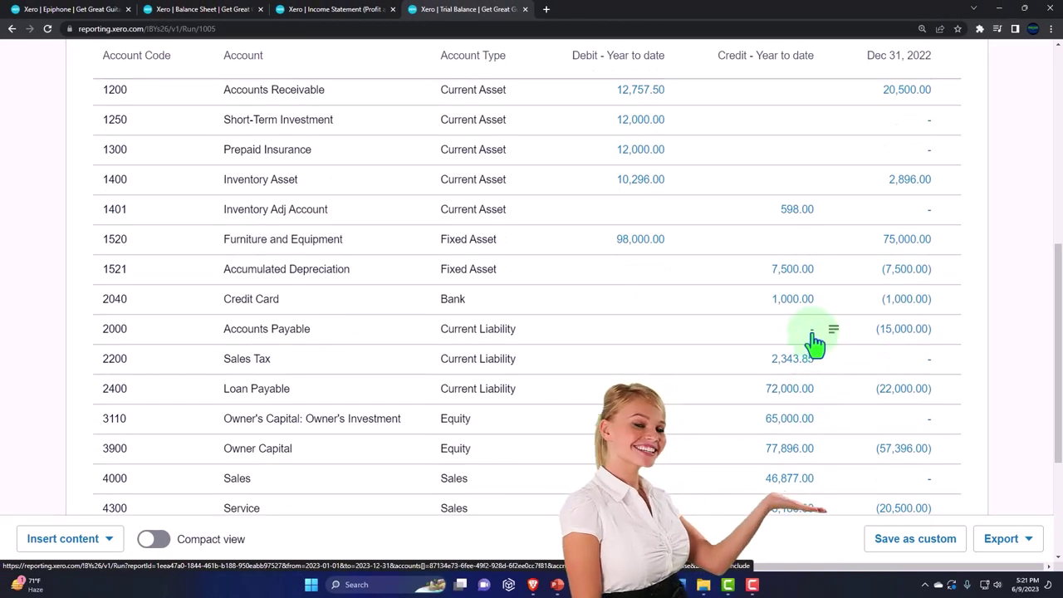
pyautogui.click(813, 332)
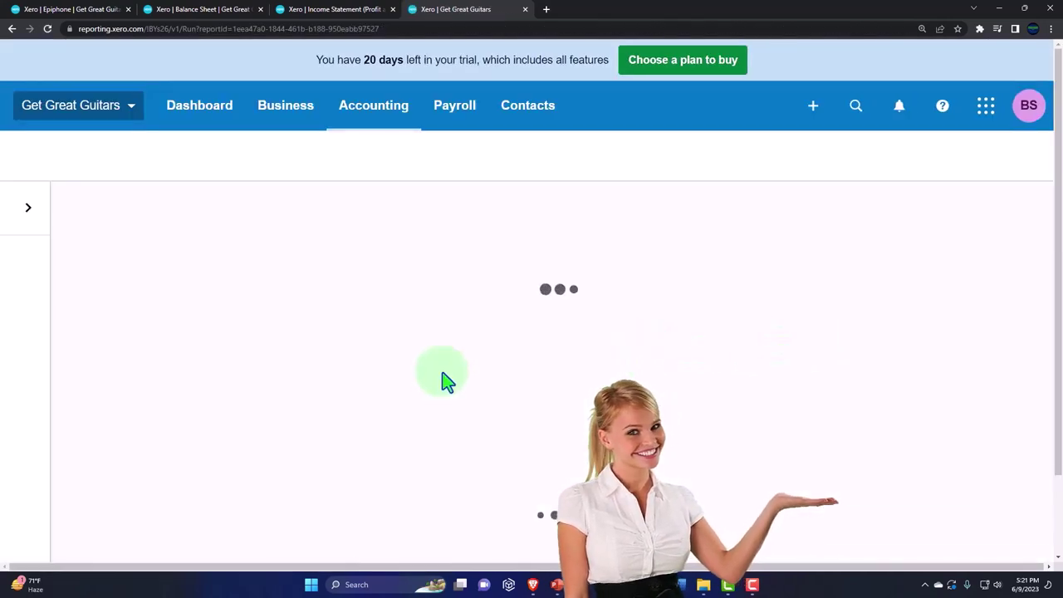
pyautogui.scroll(-3, 448, 383)
pyautogui.hotkey('ctrl', '-')
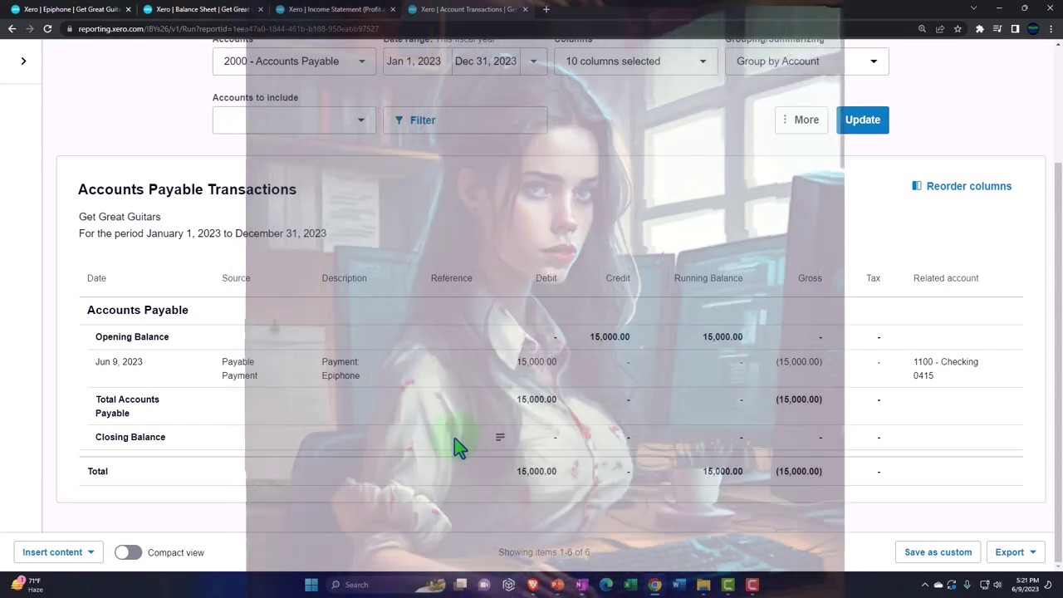
# Extend the Accounts Payable transactions to start on Jan 1, 2022, update the report and review the Epiphone invoice and payment entries
pyautogui.scroll(3, 398, 200)
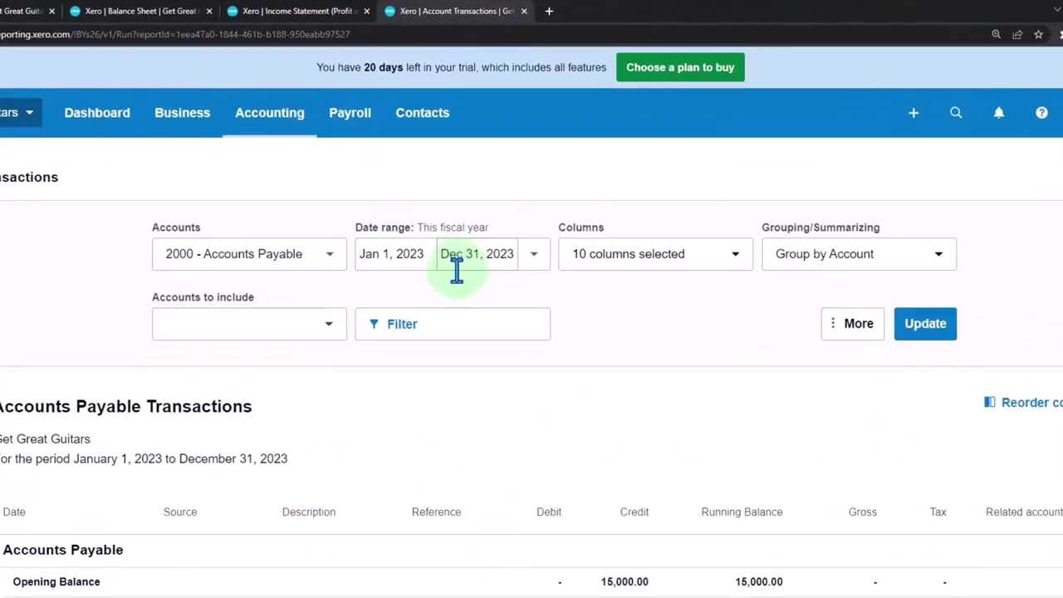
pyautogui.click(470, 229)
pyautogui.click(405, 292)
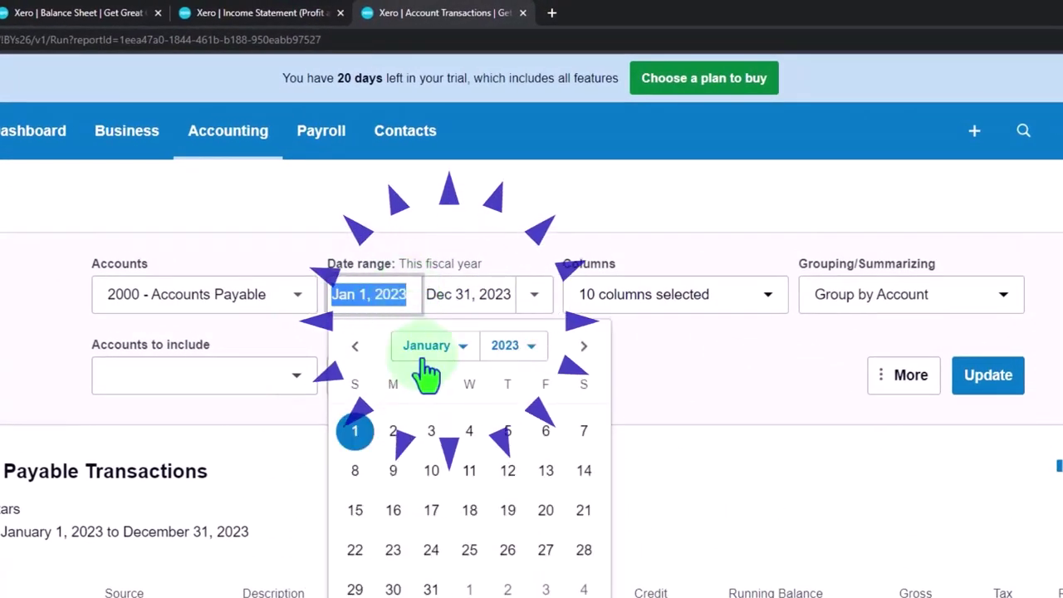
pyautogui.click(520, 355)
pyautogui.click(490, 519)
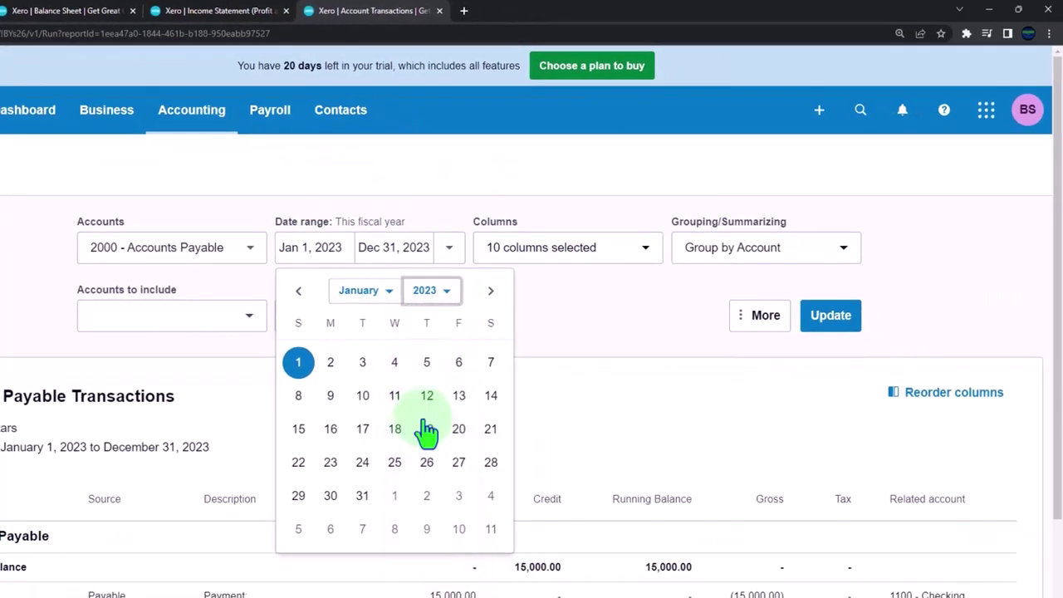
pyautogui.click(982, 373)
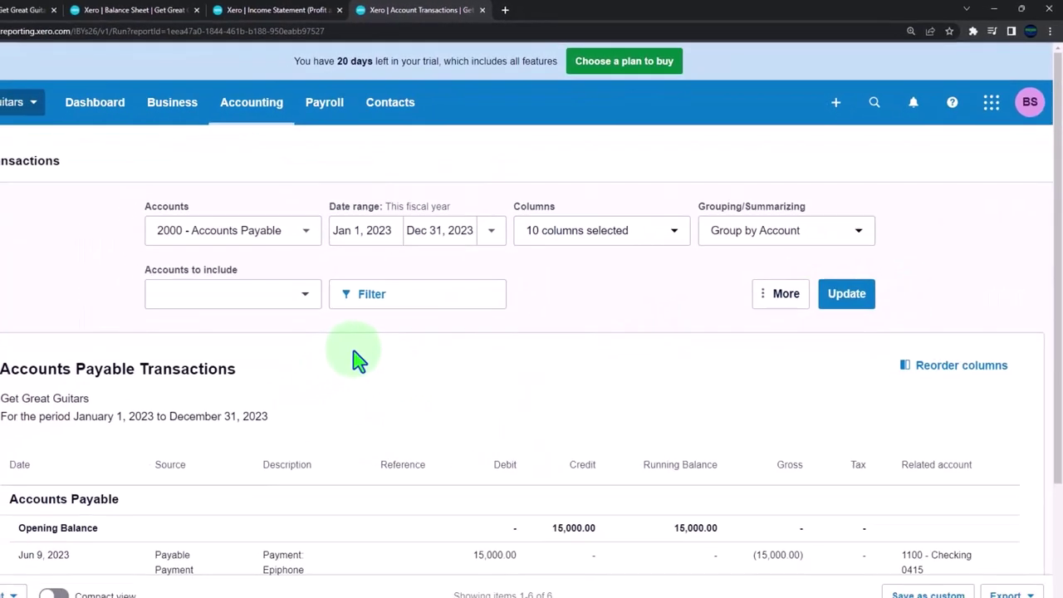
pyautogui.scroll(-3, 332, 373)
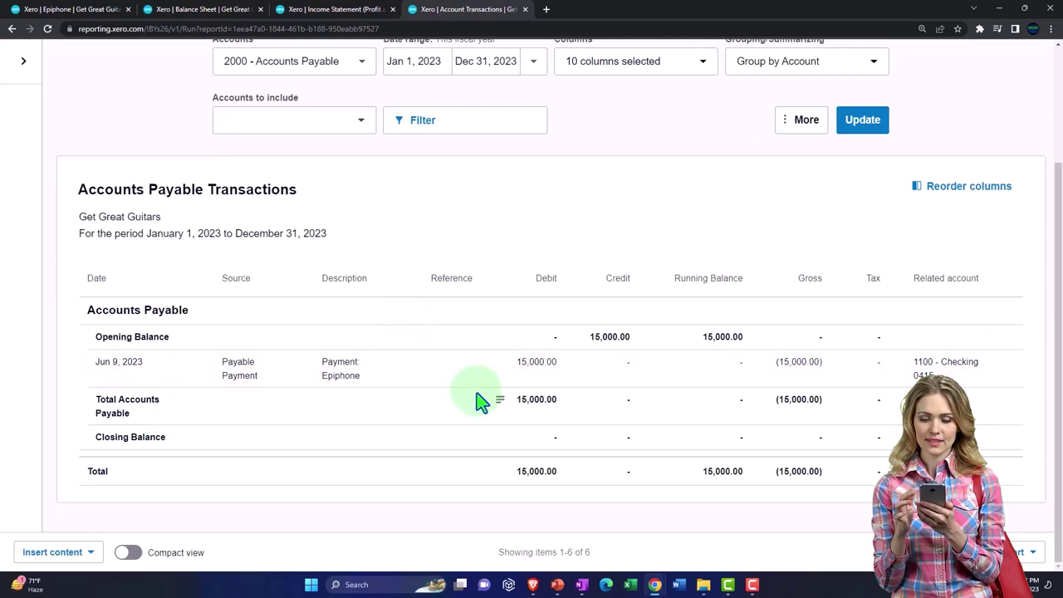
pyautogui.scroll(2, 480, 402)
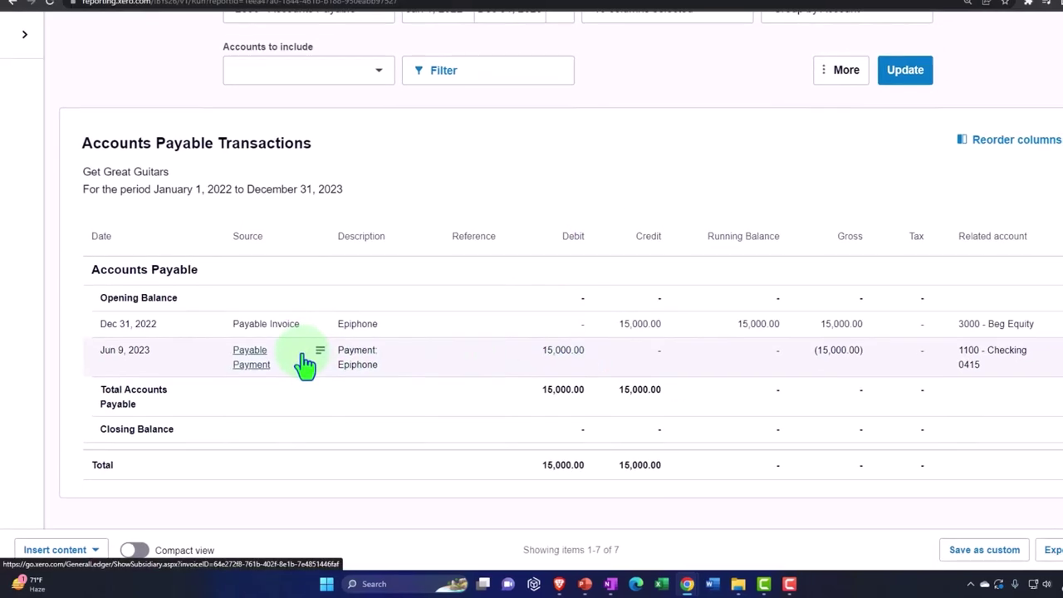
# Return to the Trial Balance as of December 31, 2023 and examine the accounts down to the debit and credit totals
pyautogui.scroll(3, 284, 365)
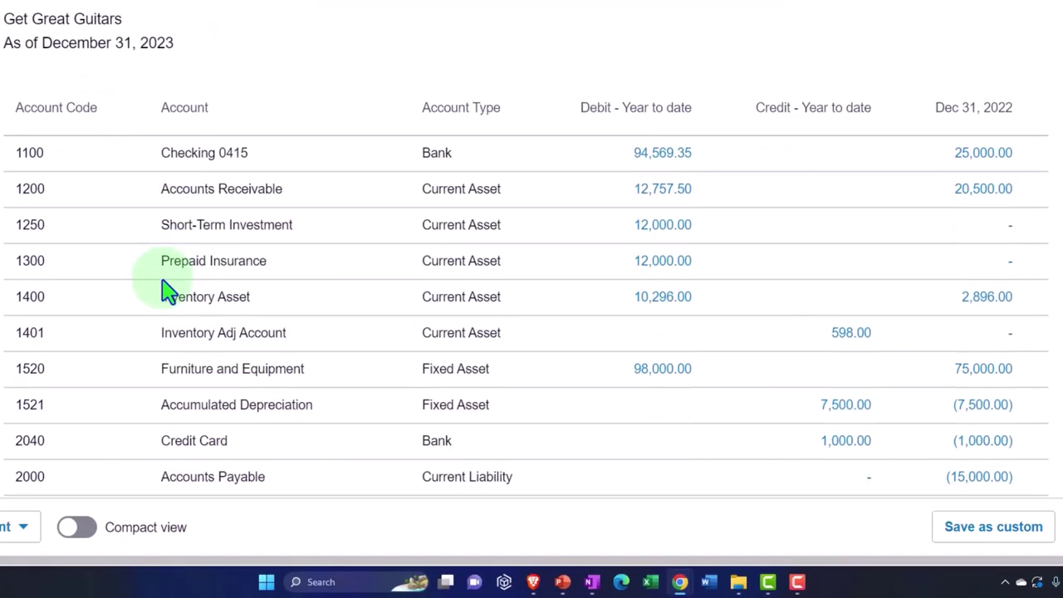
pyautogui.scroll(-1, 166, 357)
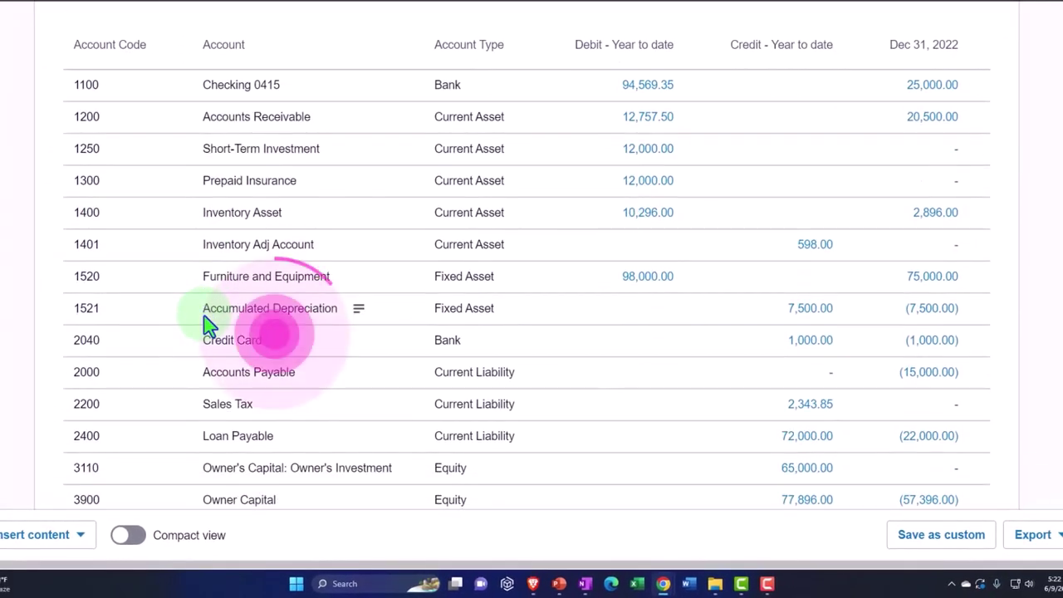
pyautogui.scroll(-3, 206, 321)
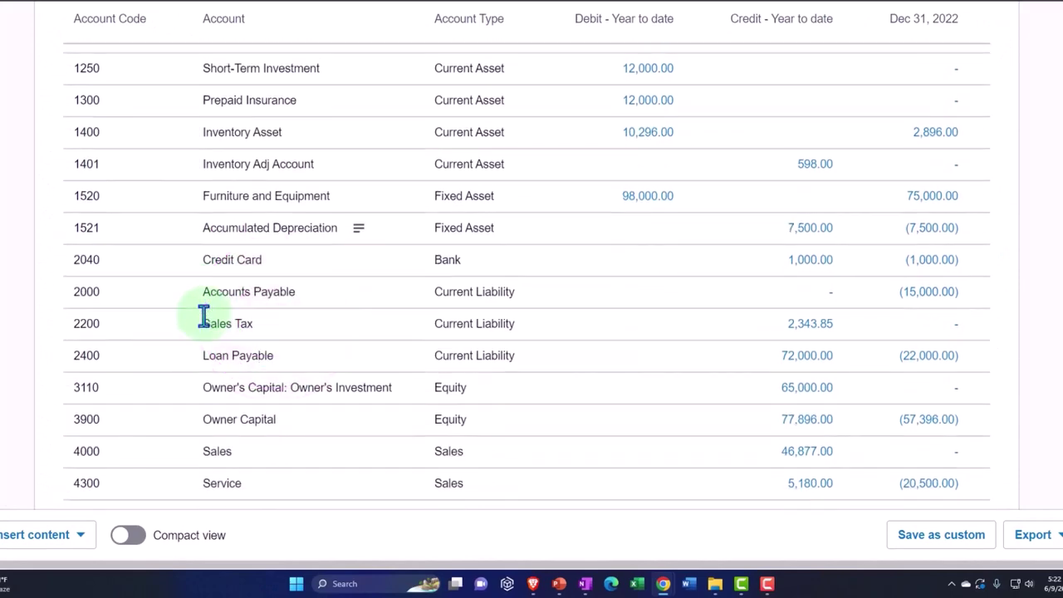
pyautogui.scroll(-1, 204, 317)
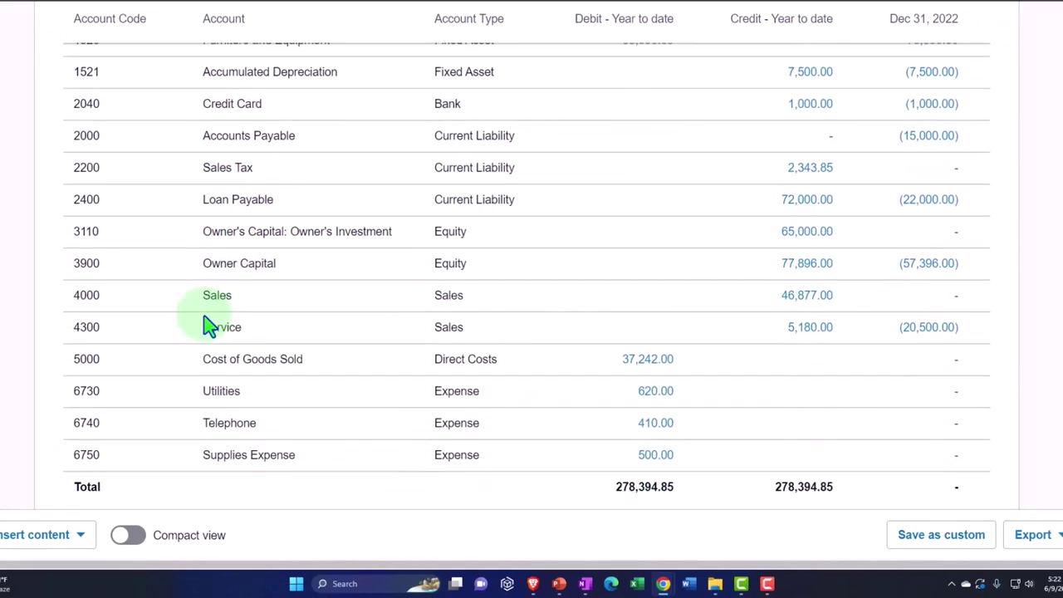